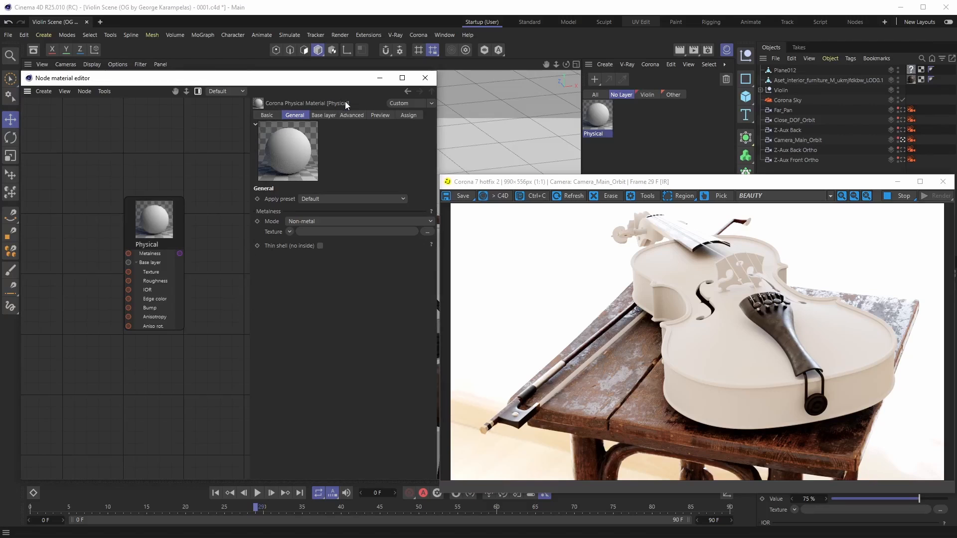
# Examine the Physical material's available presets, base layer settings and metalness mode options
pyautogui.click(324, 198)
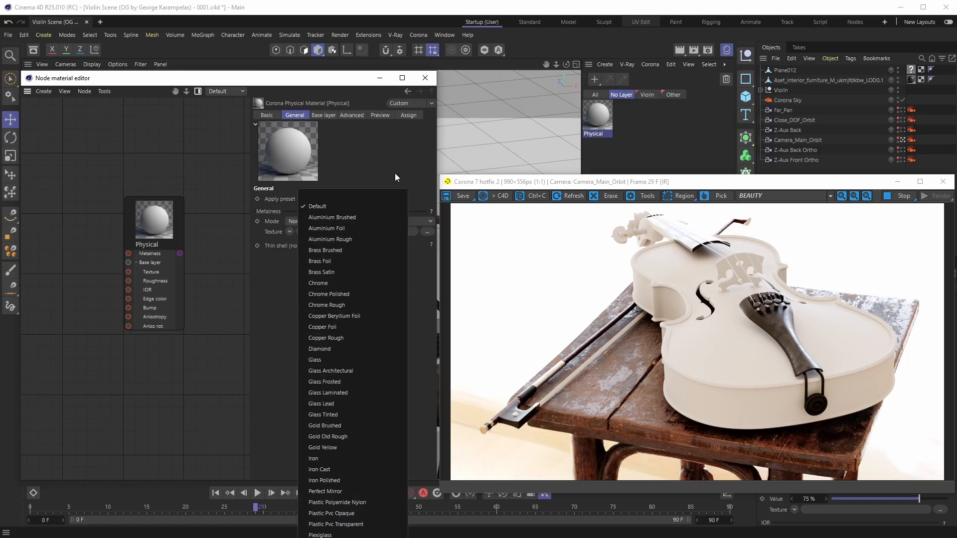
pyautogui.click(395, 174)
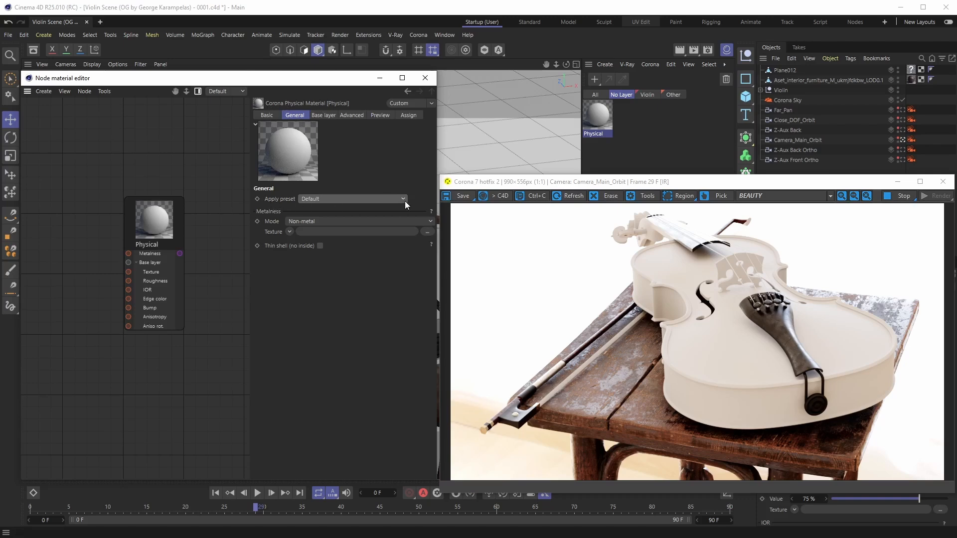
pyautogui.click(327, 115)
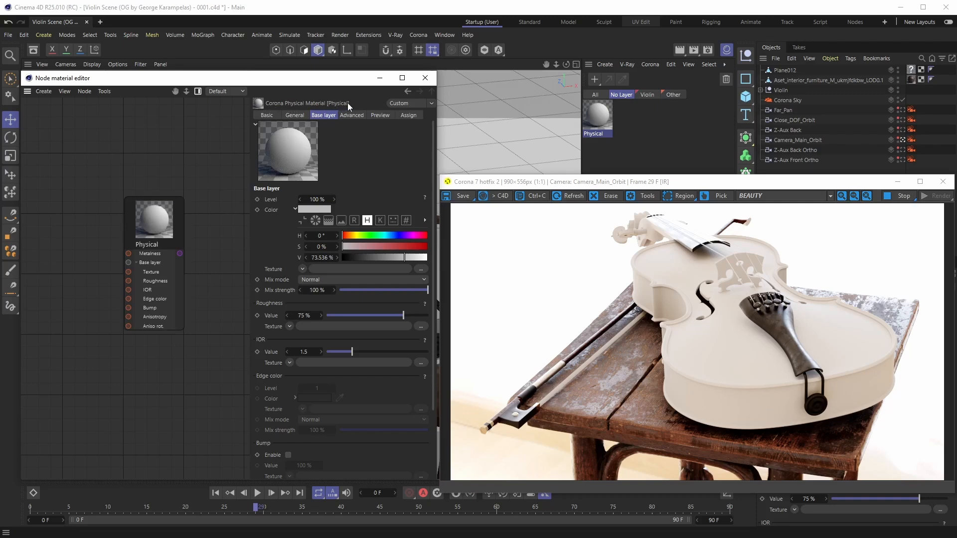
pyautogui.click(297, 116)
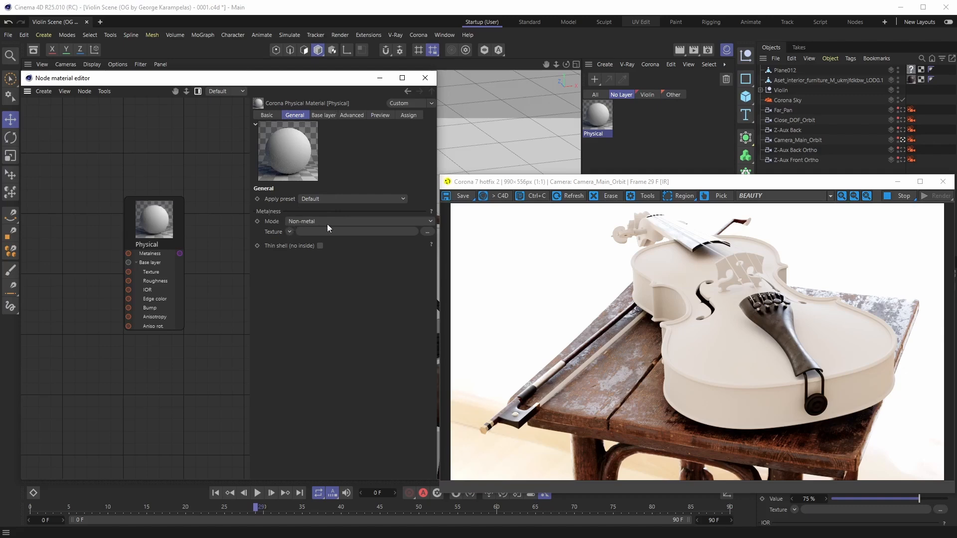
pyautogui.click(431, 222)
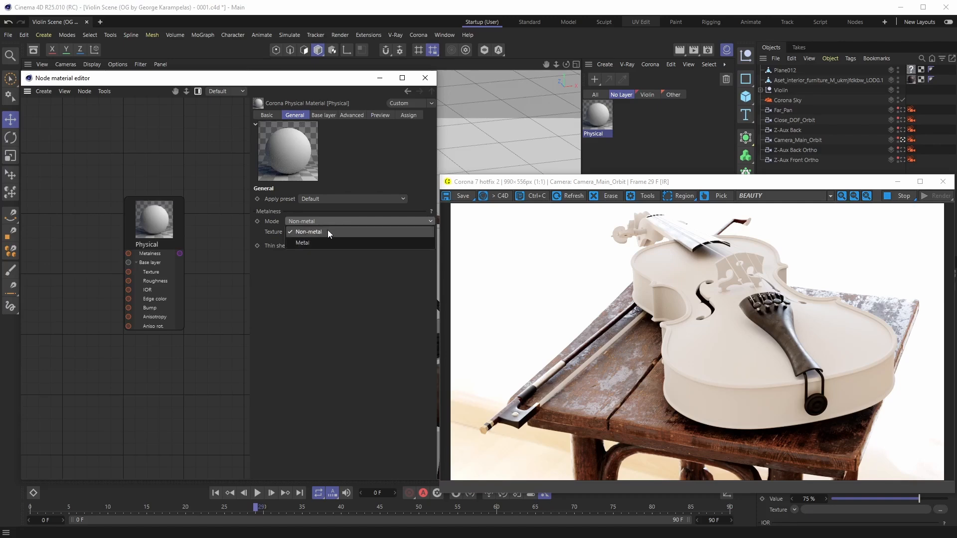
pyautogui.click(431, 223)
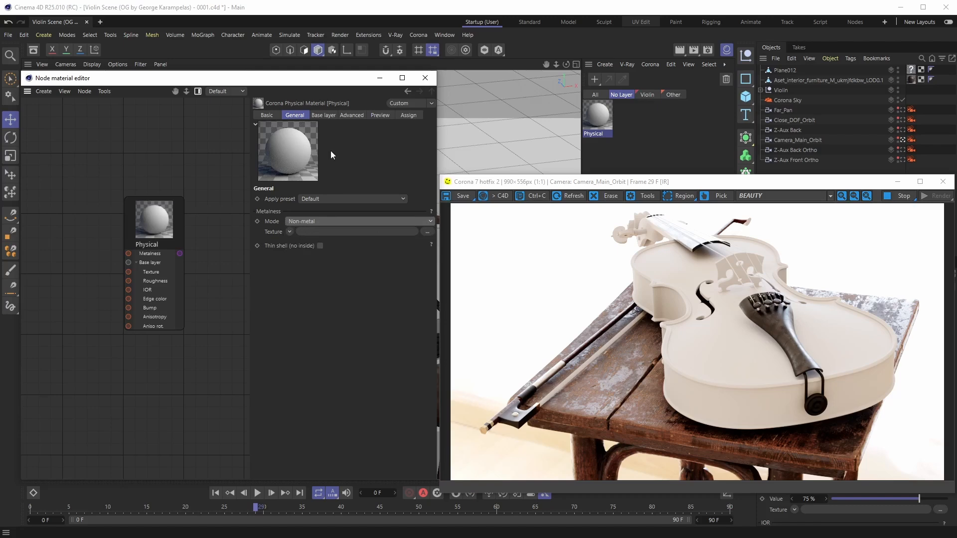
# Set the base layer's roughness value to 0 %
pyautogui.click(328, 116)
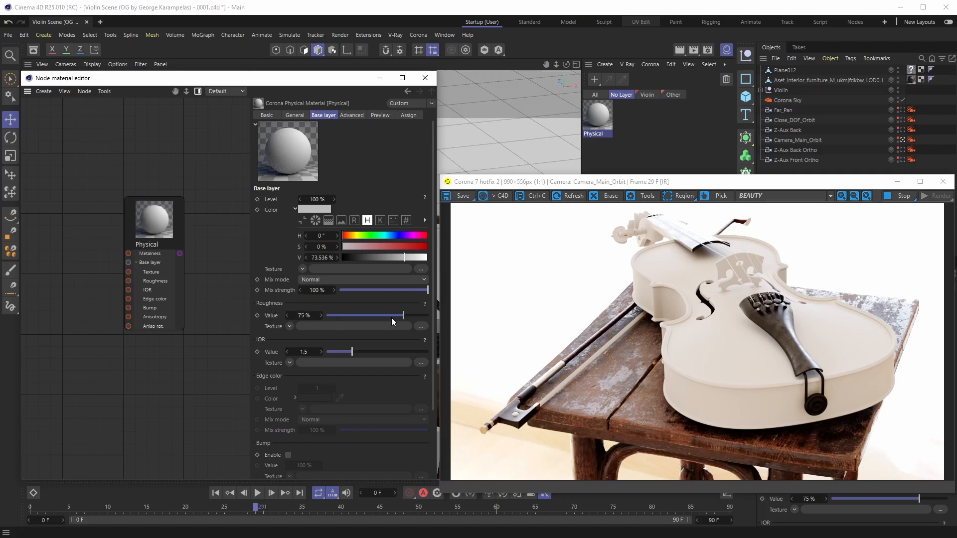
pyautogui.moveTo(403, 316); pyautogui.dragTo(319, 315)
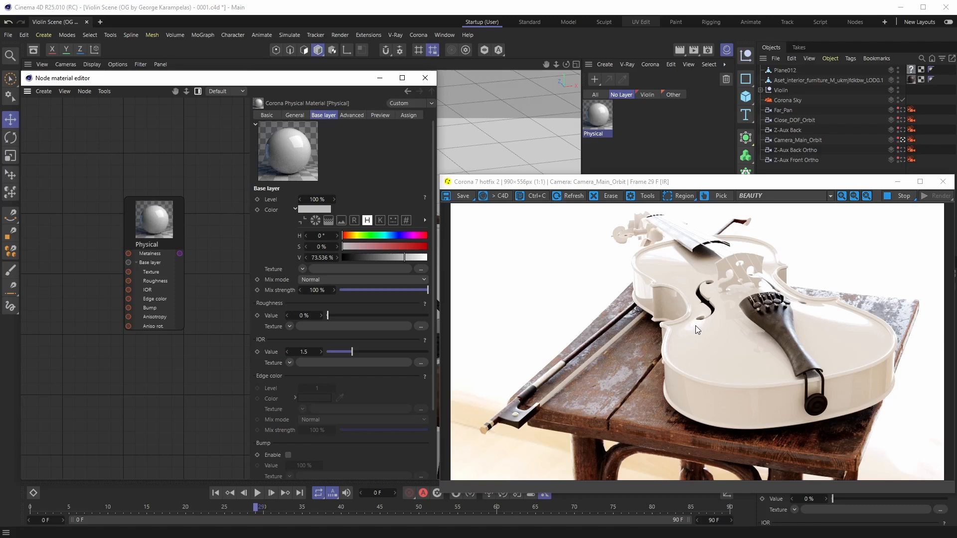
# Switch the Physical material's metalness mode to Metal for comparison and return it to Non-metal
pyautogui.click(295, 115)
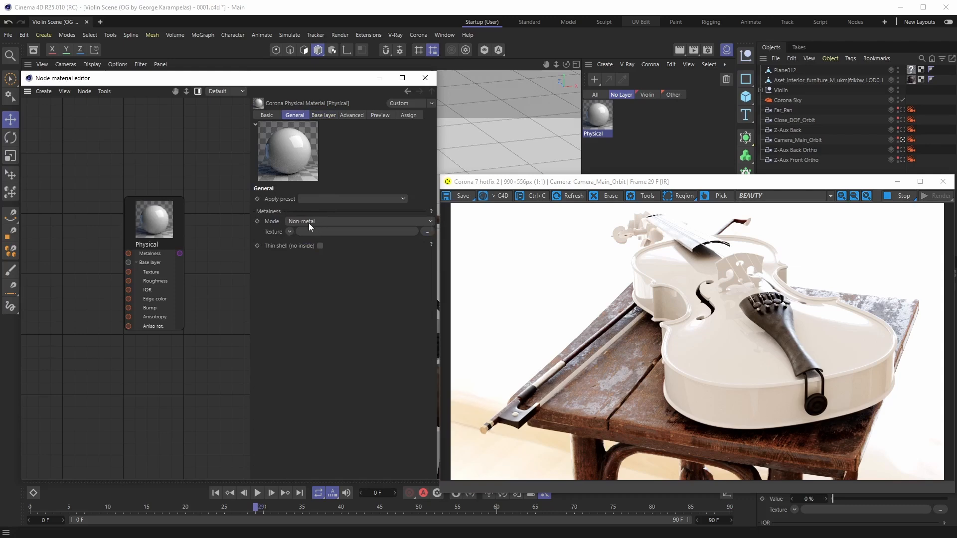
pyautogui.click(430, 222)
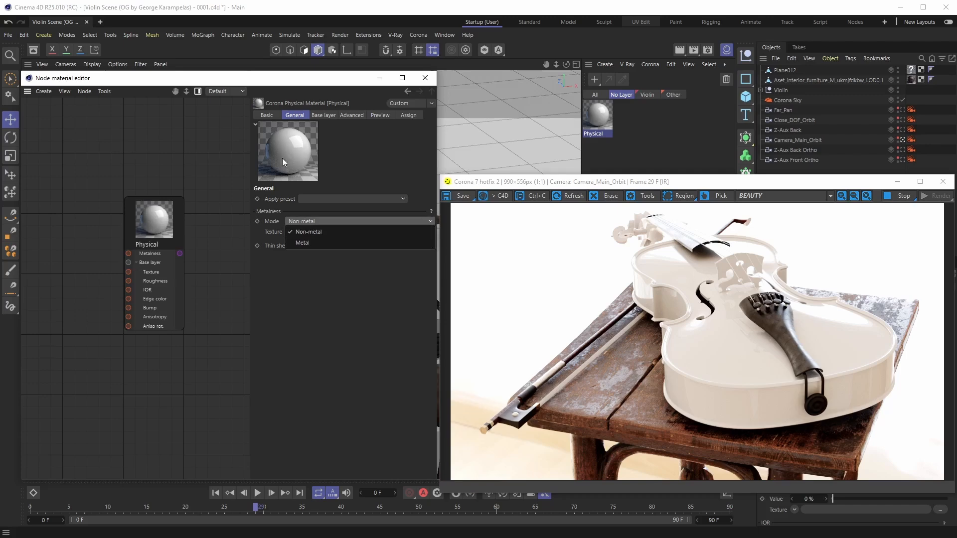
pyautogui.click(315, 242)
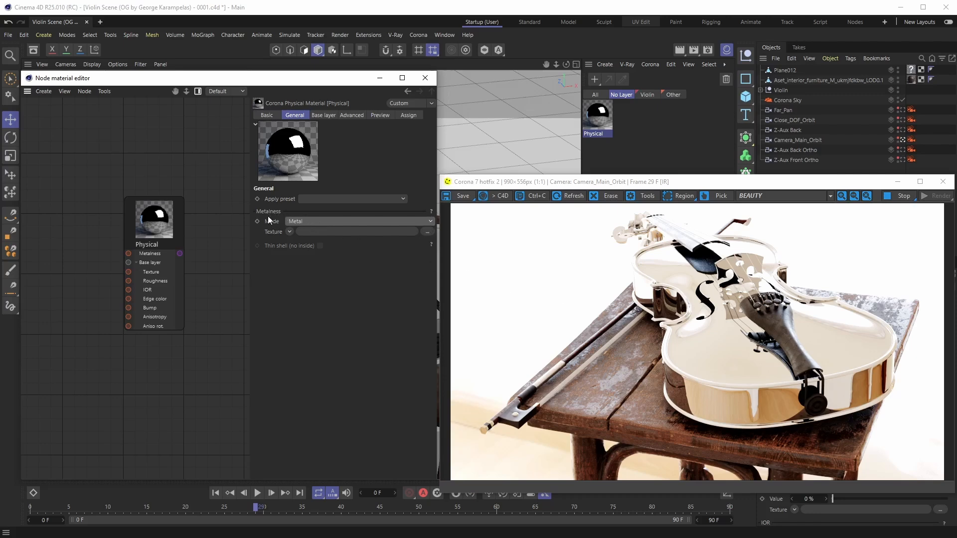
pyautogui.click(430, 222)
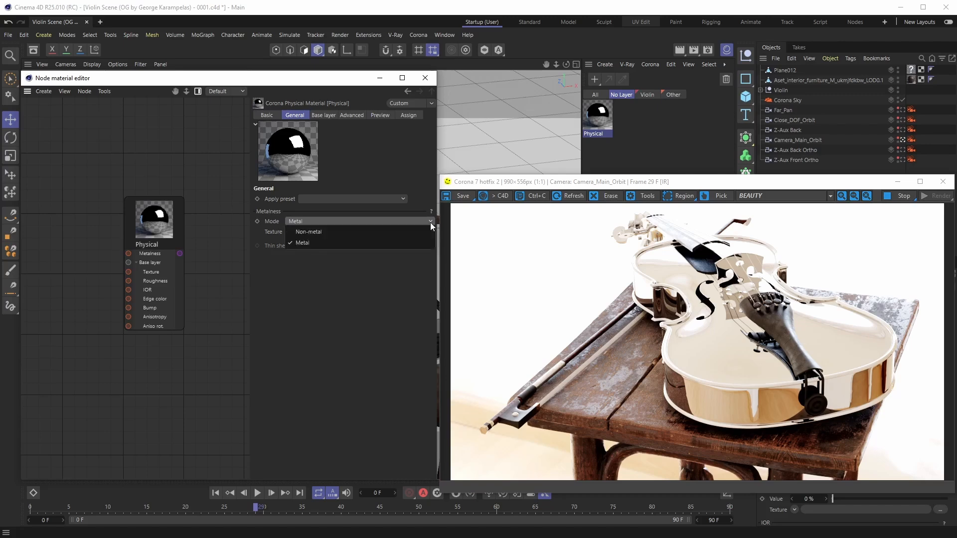
pyautogui.click(320, 233)
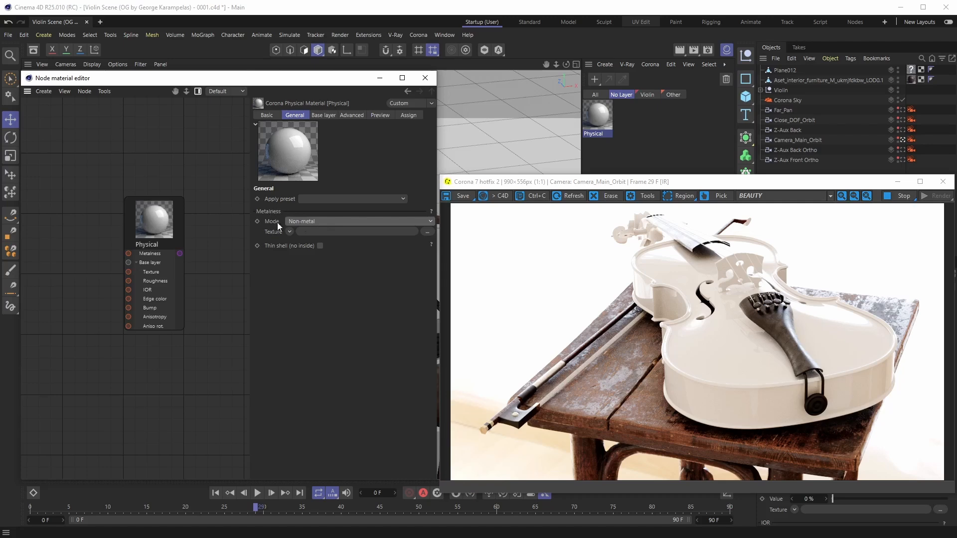
pyautogui.click(427, 222)
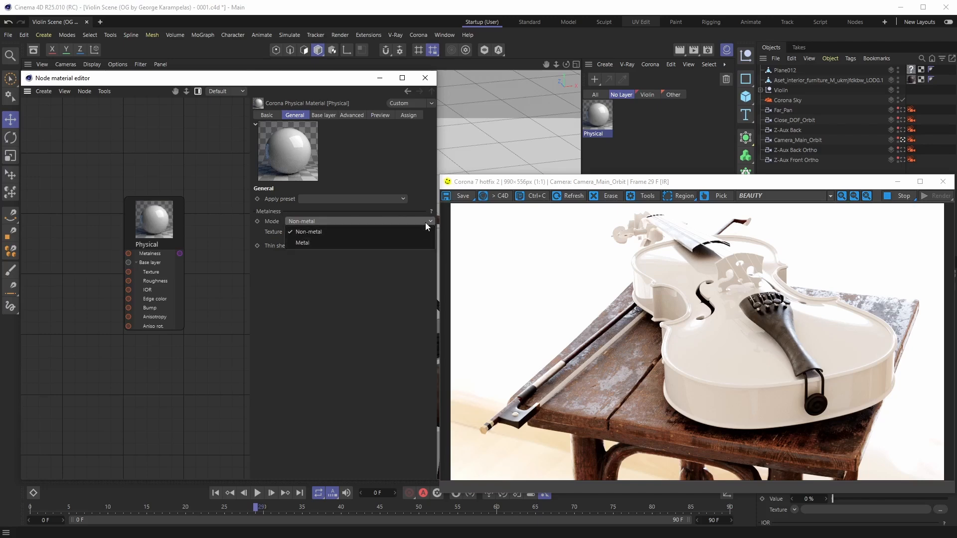
pyautogui.click(432, 220)
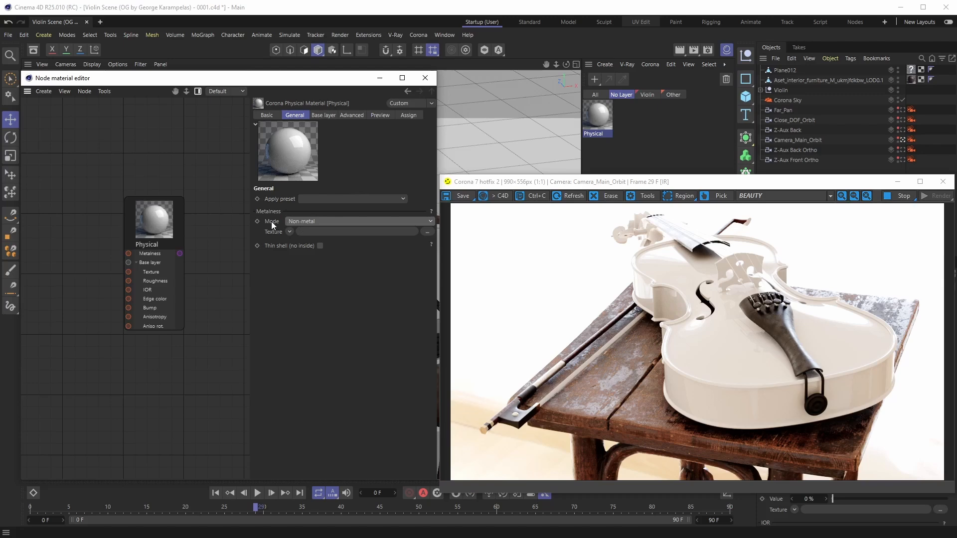
# Raise the IOR value in the Physical material's base layer to 1.53
pyautogui.click(324, 116)
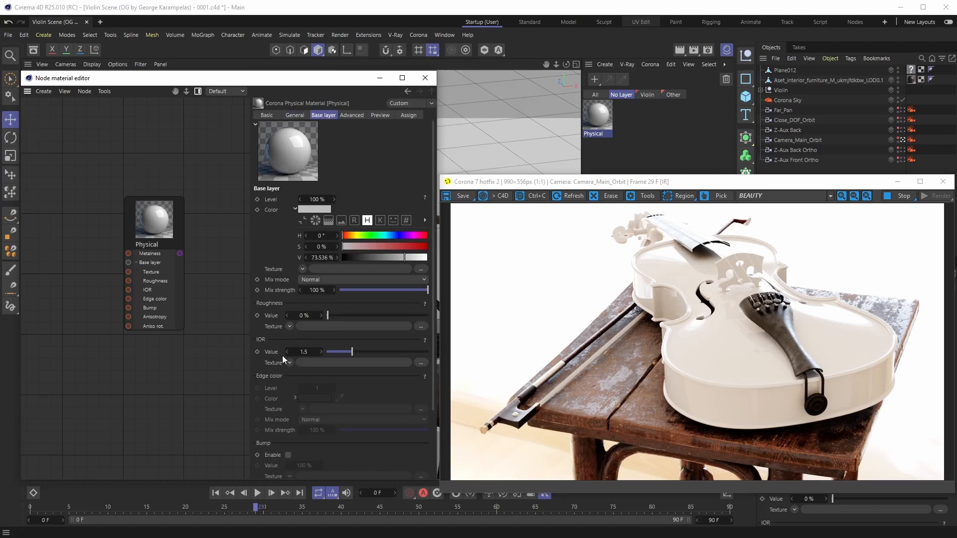
pyautogui.moveTo(352, 352)
pyautogui.mouseDown()
pyautogui.moveTo(340, 351)
pyautogui.moveTo(403, 353)
pyautogui.moveTo(355, 355)
pyautogui.mouseUp()
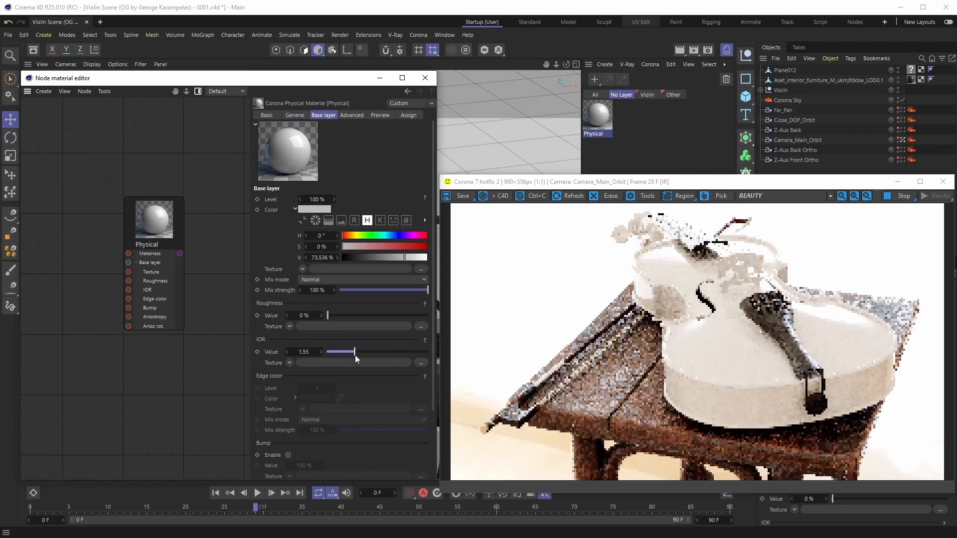
pyautogui.click(354, 352)
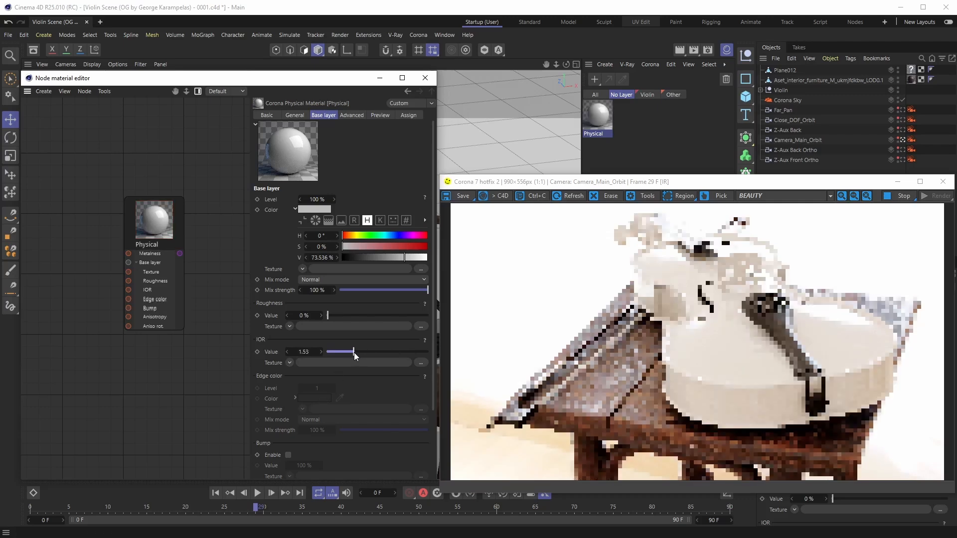
pyautogui.scroll(-3, 370, 392)
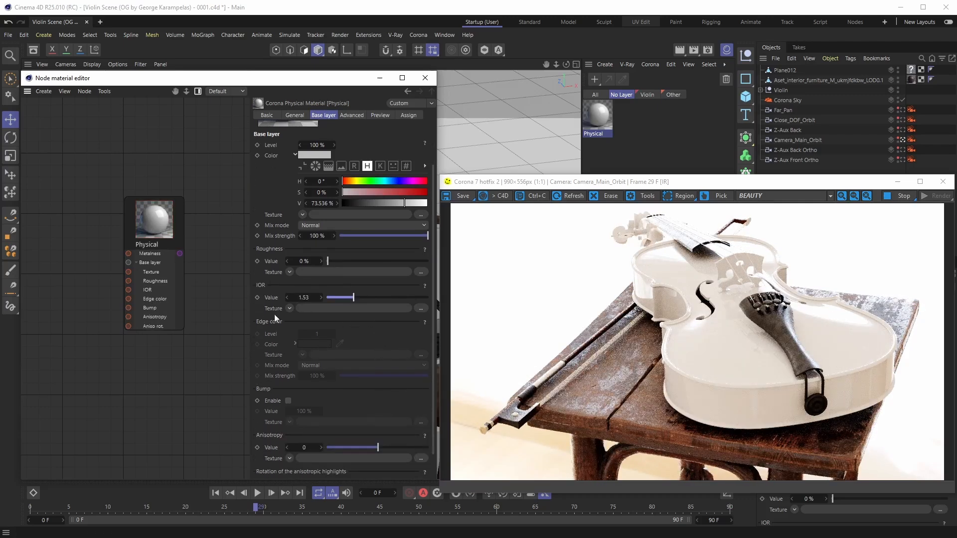
pyautogui.scroll(-1, 360, 335)
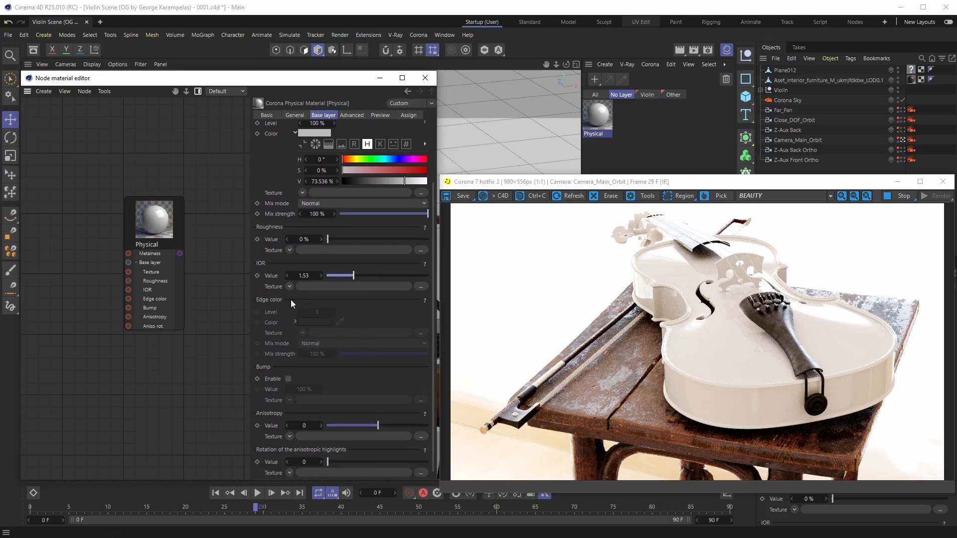
pyautogui.moveTo(316, 319); pyautogui.dragTo(345, 386)
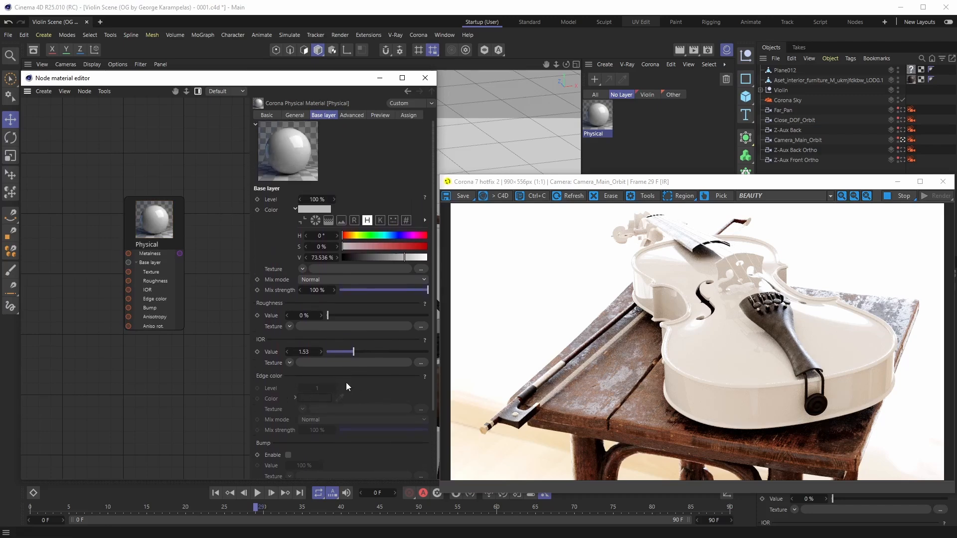
# Enable Refraction on the Physical material to preview it and disable it again
pyautogui.click(267, 115)
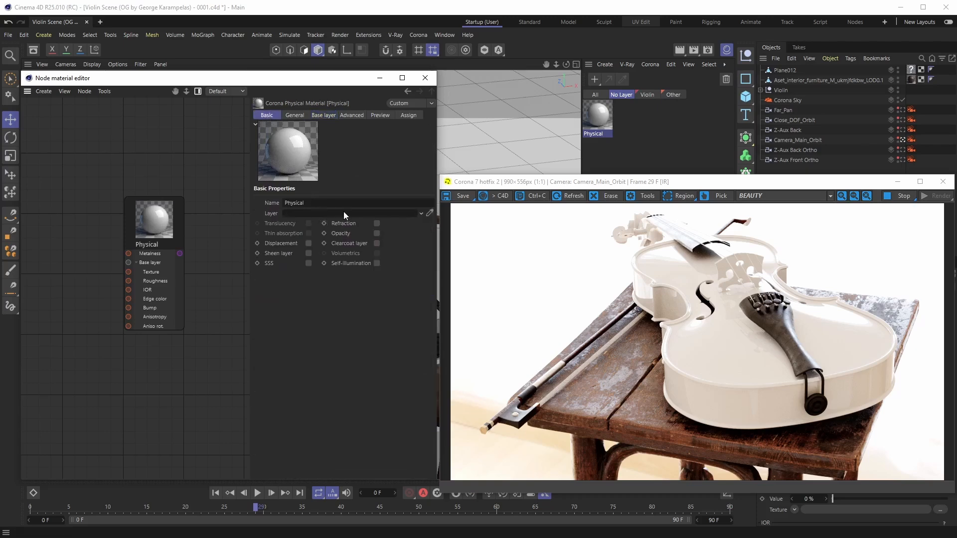
pyautogui.click(377, 222)
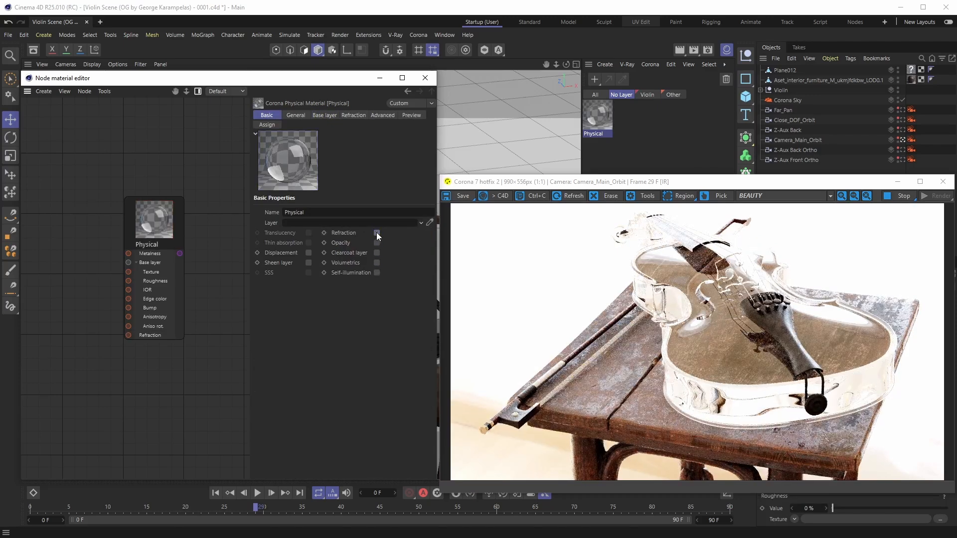
pyautogui.click(376, 233)
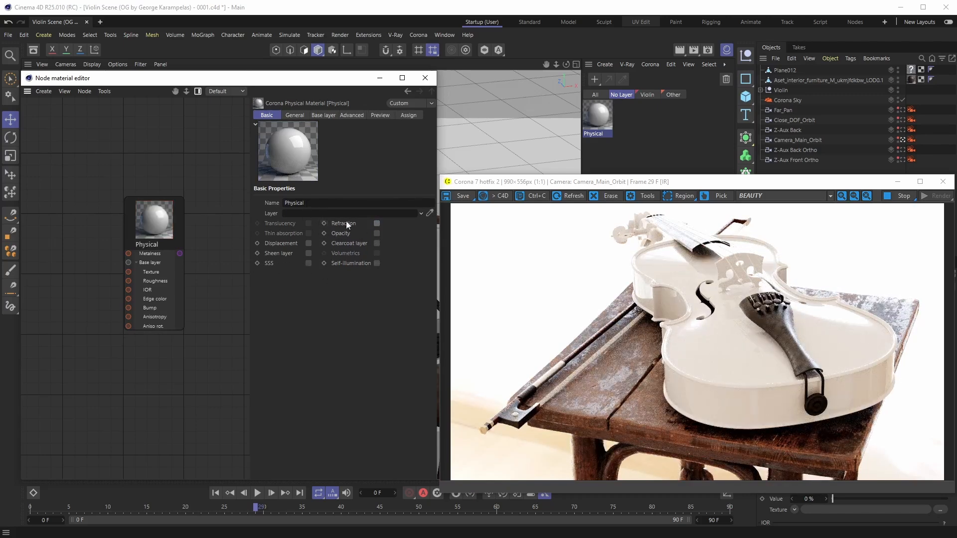
# Set the Physical material's metalness mode to Metal
pyautogui.click(320, 116)
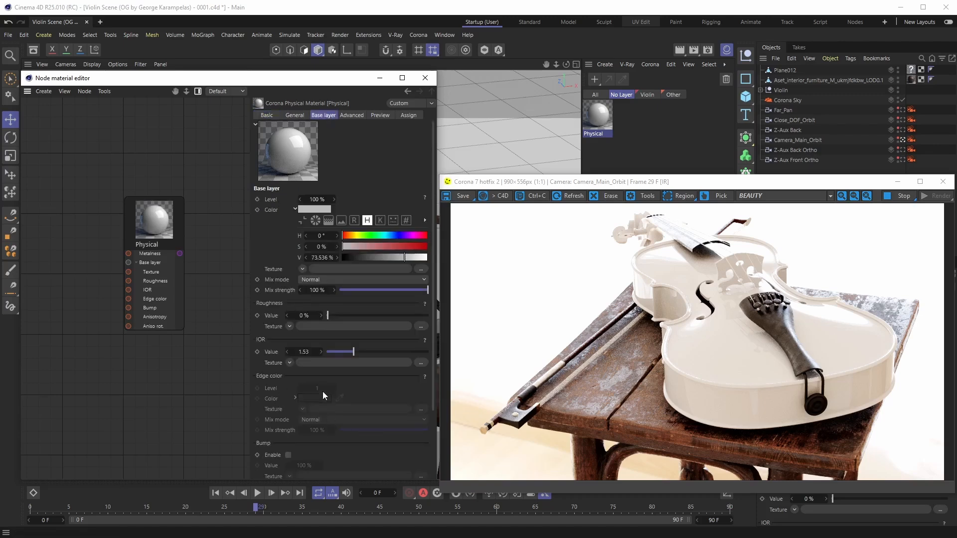
pyautogui.click(298, 115)
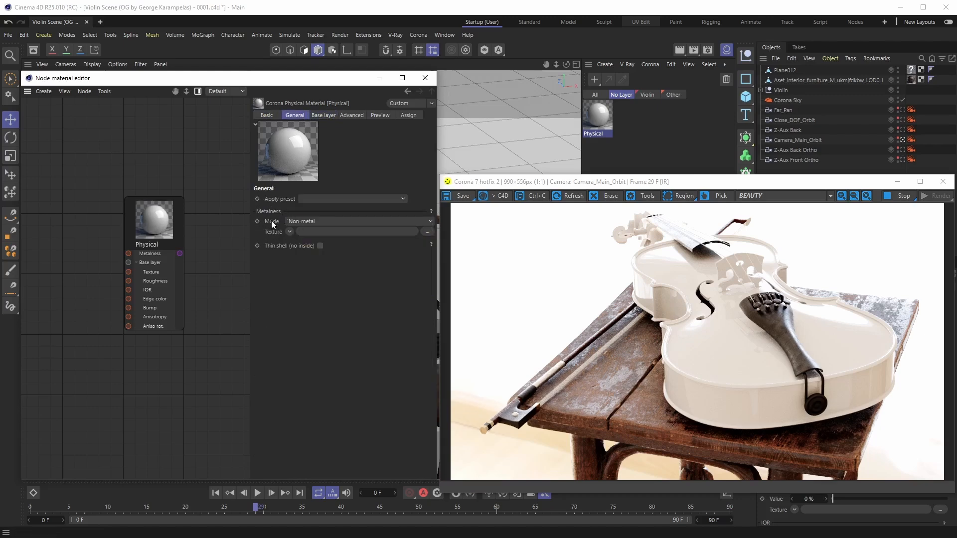
pyautogui.click(428, 221)
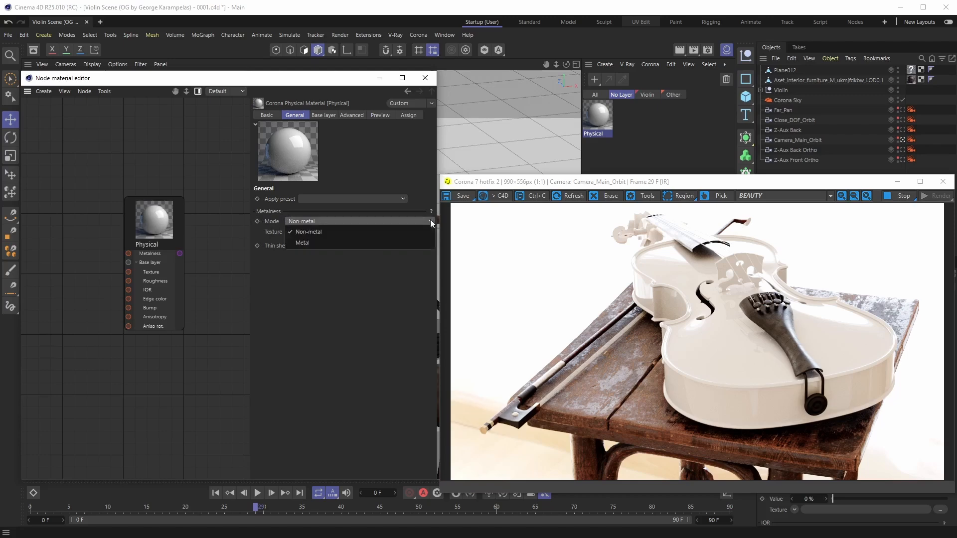
pyautogui.click(417, 242)
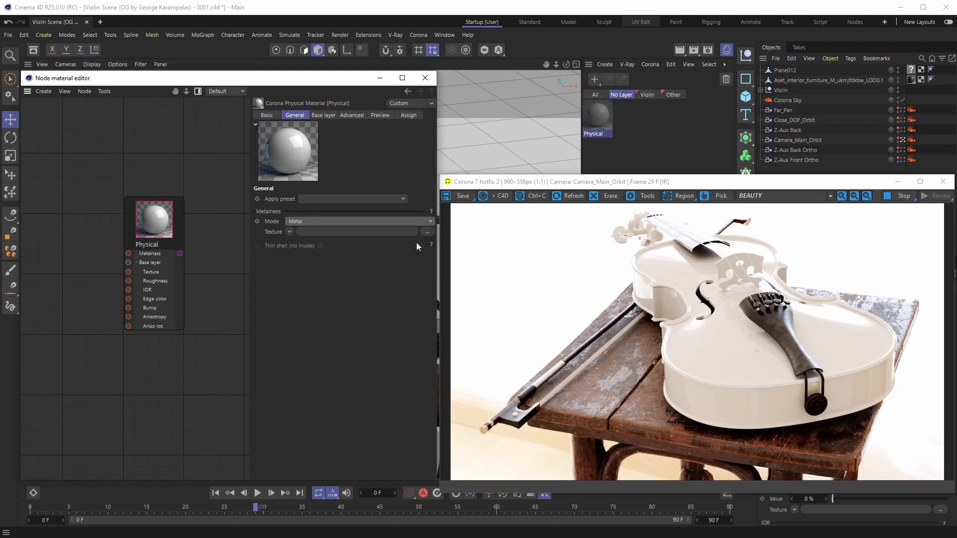
# Examine the metal material's base layer options, including the edge color picker, and its available basic properties
pyautogui.click(325, 116)
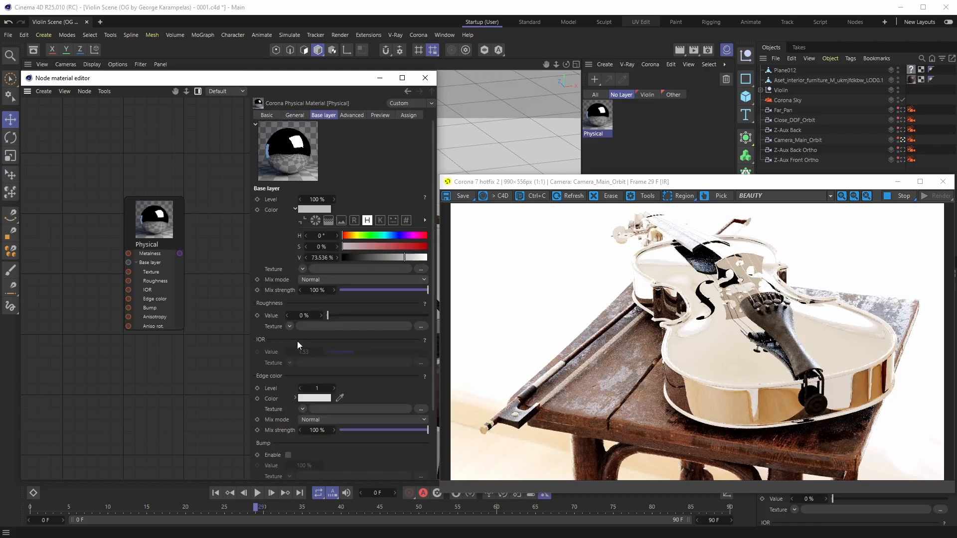
pyautogui.scroll(-3, 306, 350)
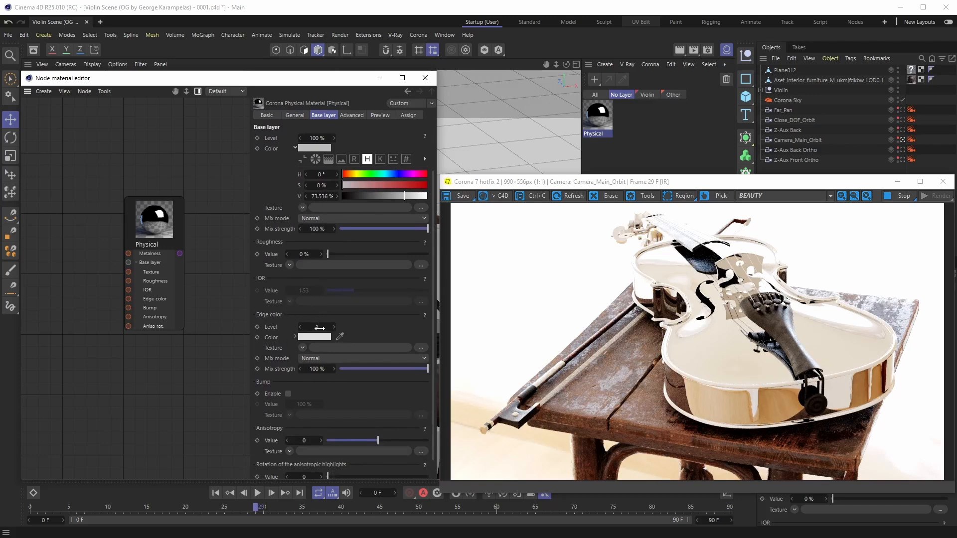
pyautogui.click(322, 339)
pyautogui.moveTo(394, 342); pyautogui.dragTo(533, 271)
pyautogui.click(550, 271)
pyautogui.click(267, 115)
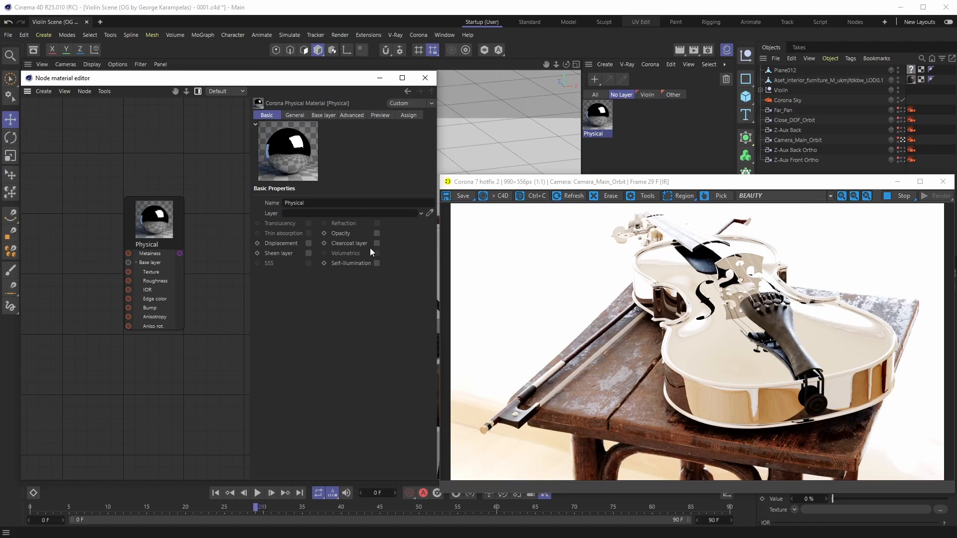
# Create a Corona Legacy material and add it to the node editor above the Physical node
pyautogui.click(650, 64)
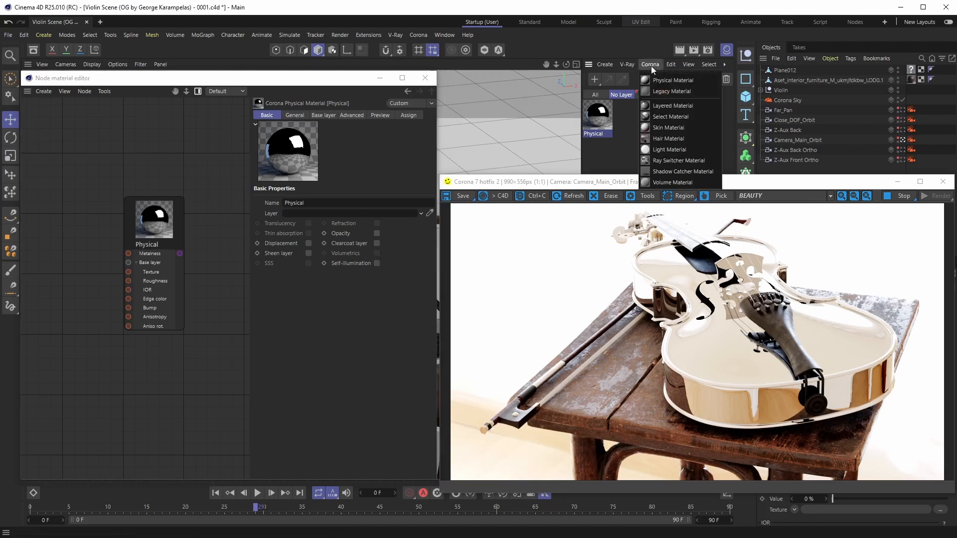
pyautogui.click(660, 91)
pyautogui.moveTo(603, 118); pyautogui.dragTo(118, 156)
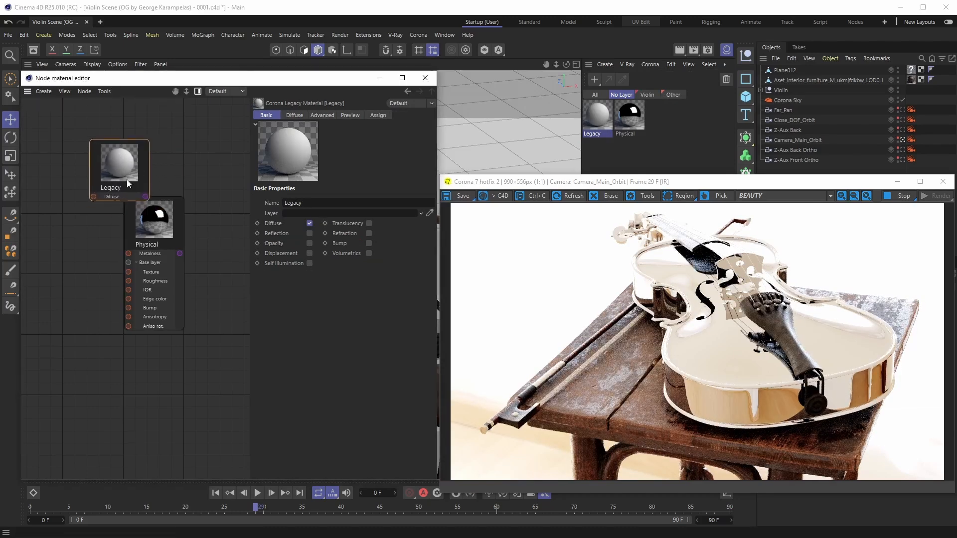
# Disable Diffuse and enable Reflection on the Legacy material, and open its reflection settings
pyautogui.click(309, 223)
pyautogui.click(309, 234)
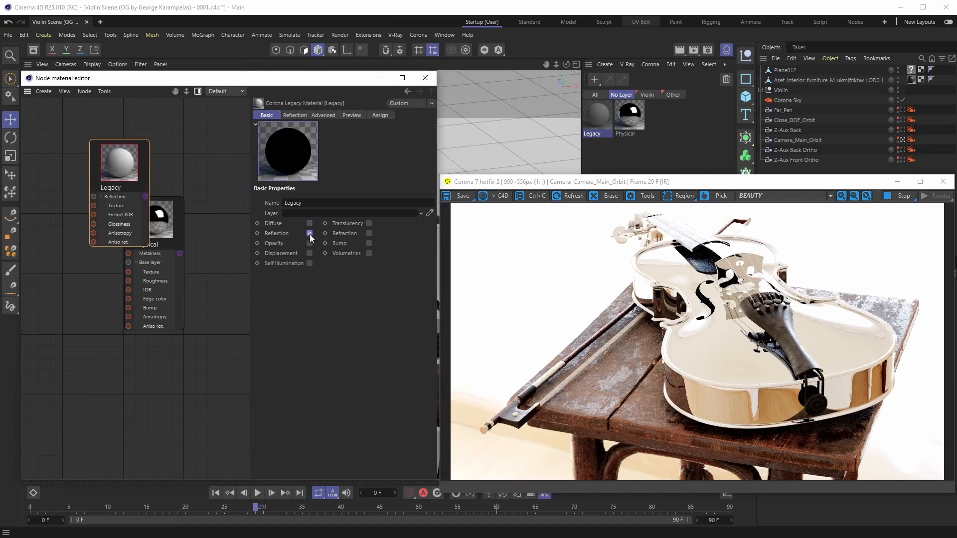
pyautogui.click(295, 115)
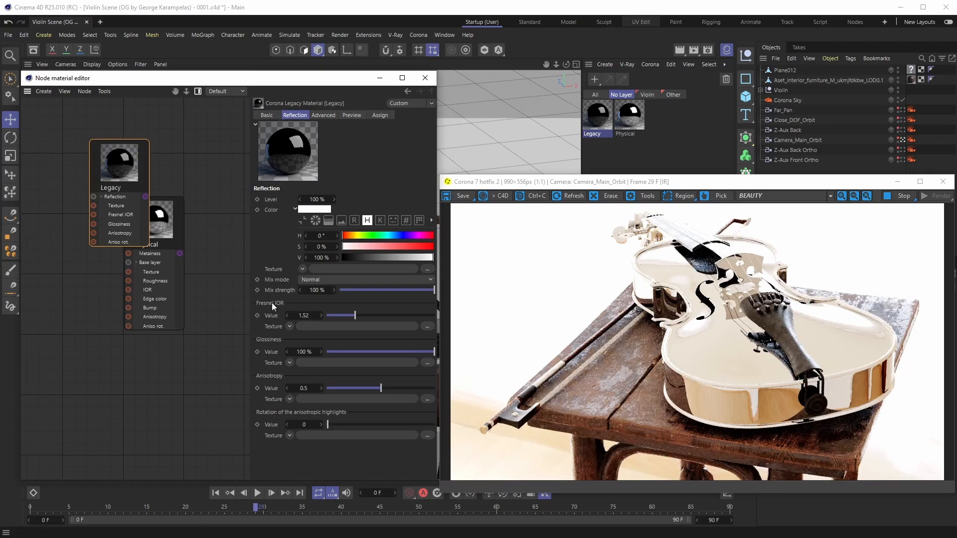
# Set the Legacy material's Fresnel IOR to 10 and shift its node slightly in the node editor
pyautogui.doubleClick(314, 316)
pyautogui.write('10')
pyautogui.press('Return')
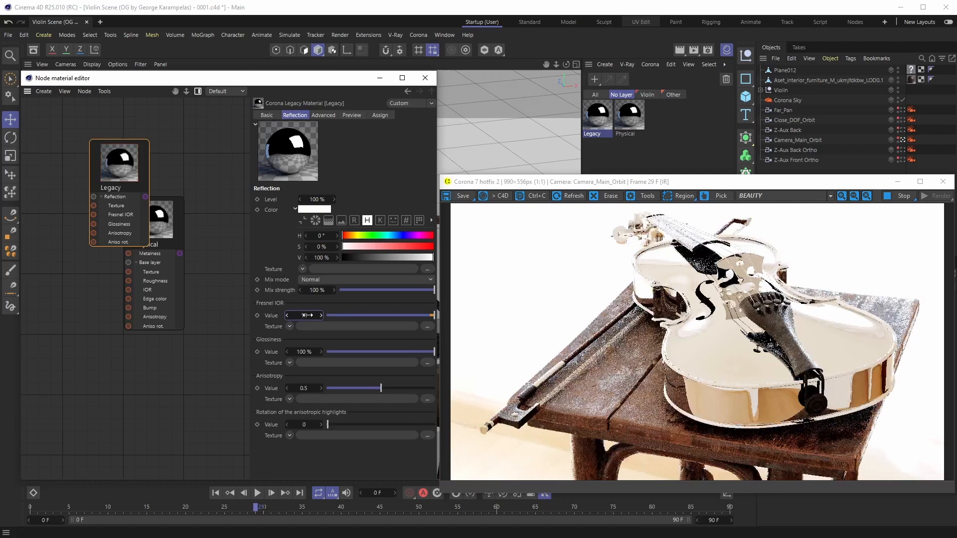
pyautogui.moveTo(122, 168); pyautogui.dragTo(138, 162)
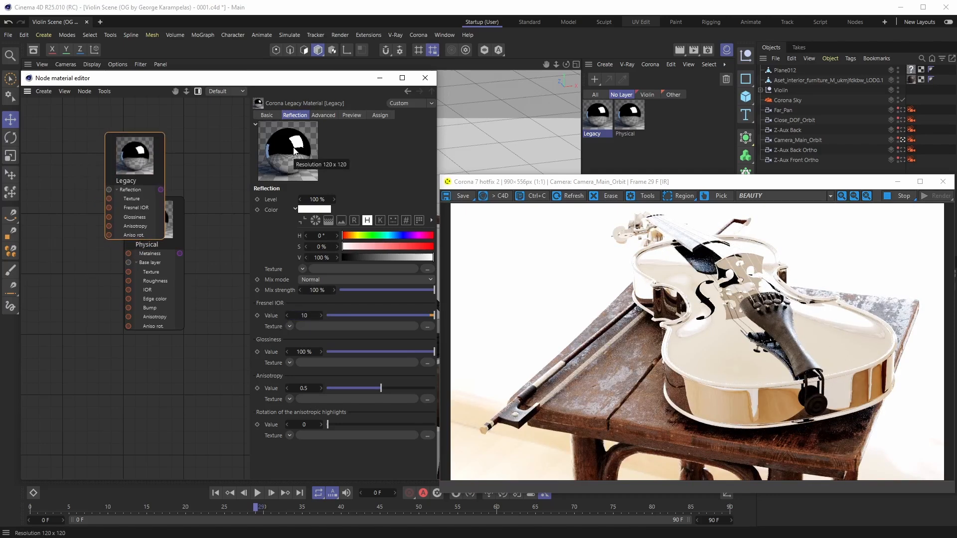
# Enable Refraction in the Legacy material's basic properties and reposition its node above the Physical node
pyautogui.click(268, 116)
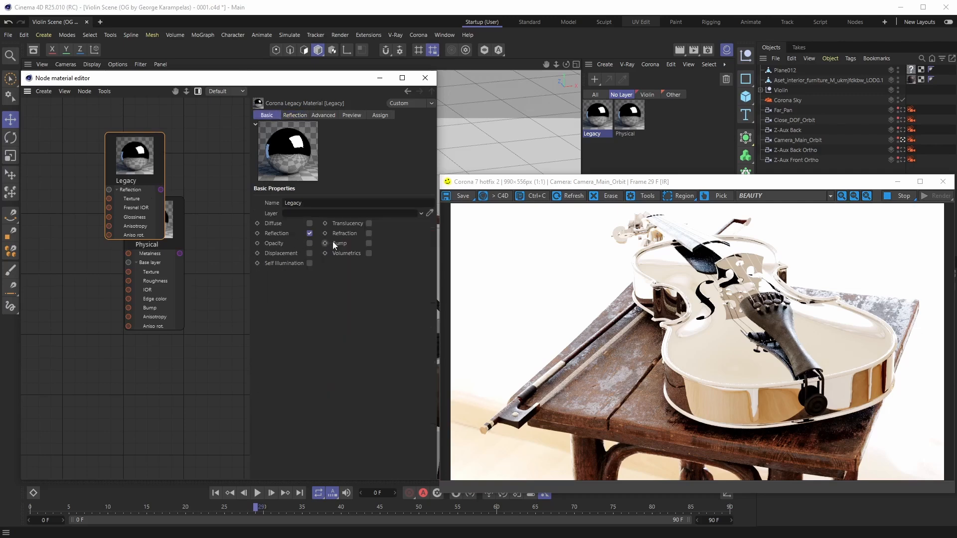
pyautogui.click(369, 233)
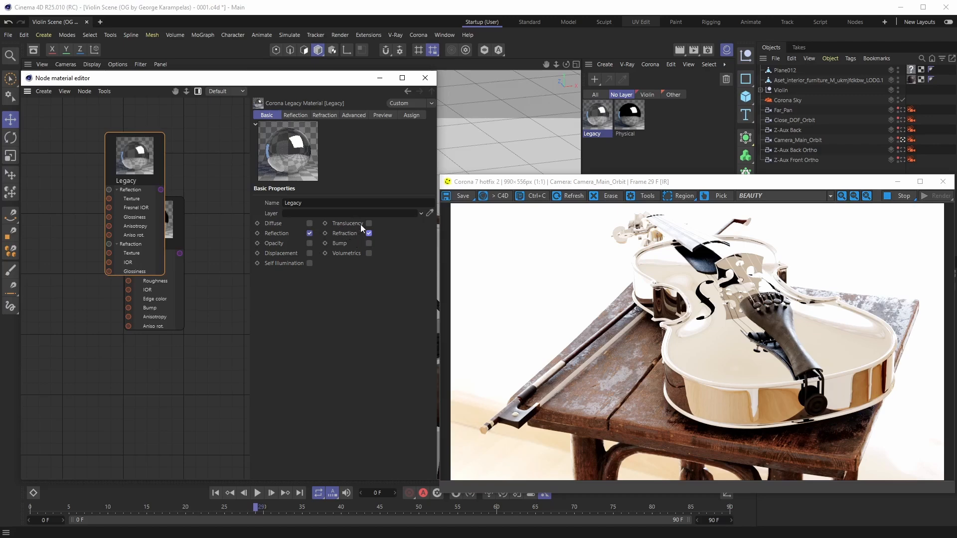
pyautogui.moveTo(131, 156); pyautogui.dragTo(117, 147)
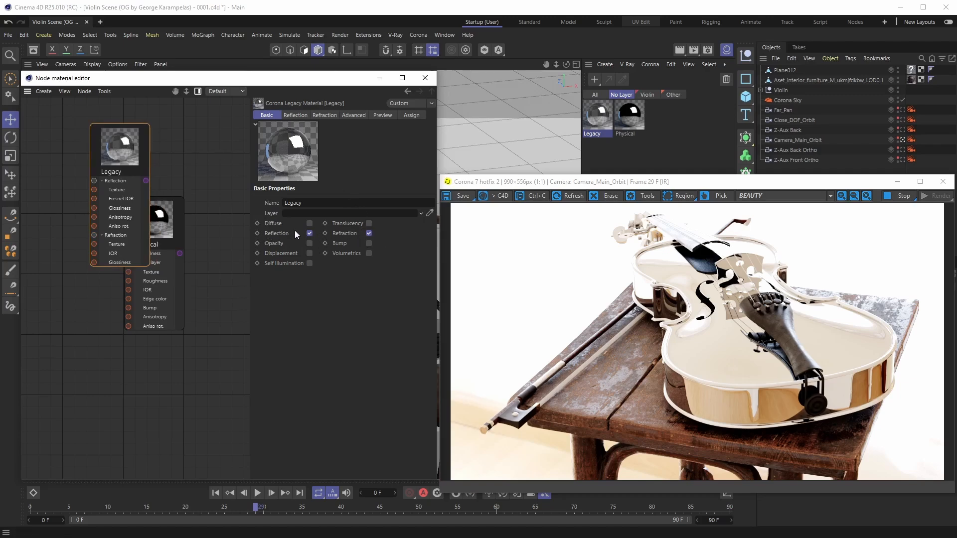
# Delete the Legacy material and review the Physical material's general and basic properties
pyautogui.press('Delete')
pyautogui.click(161, 228)
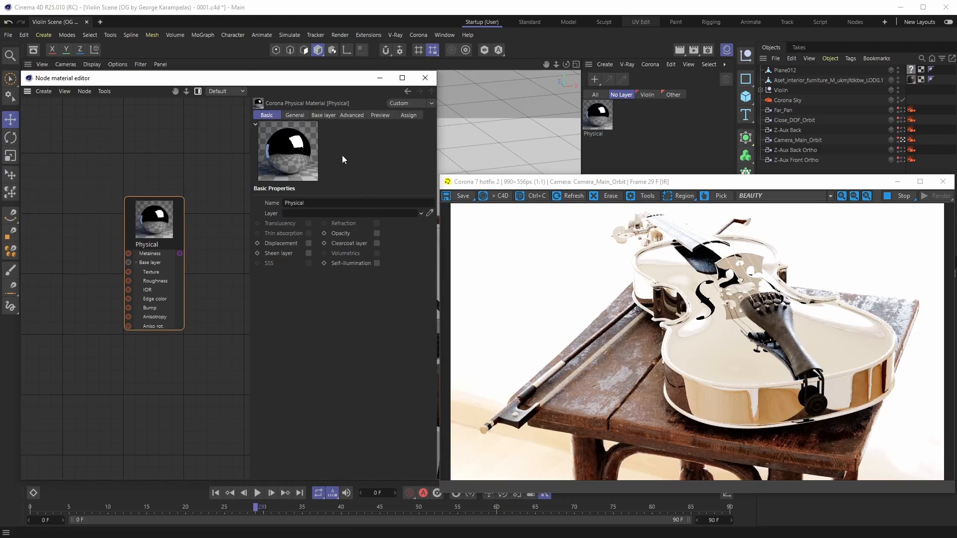
pyautogui.click(295, 115)
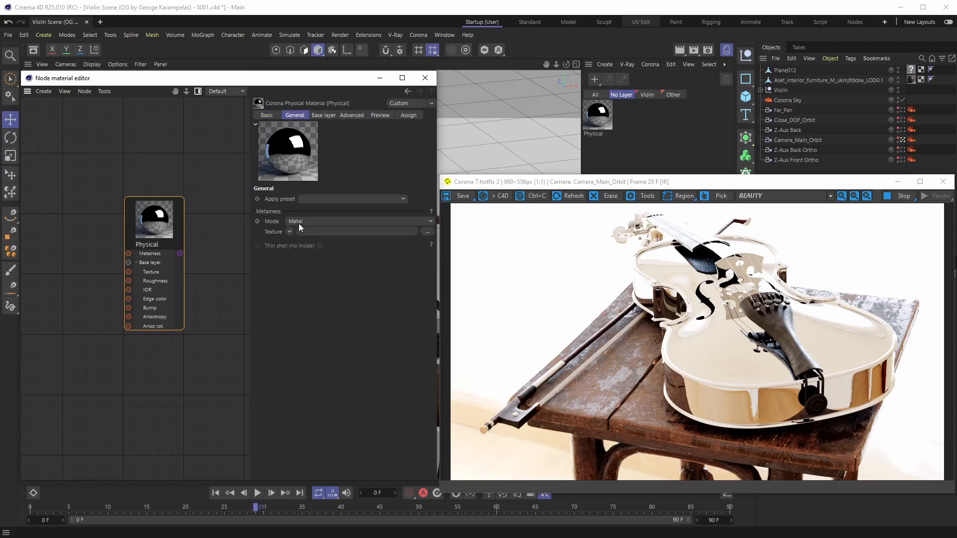
pyautogui.click(271, 116)
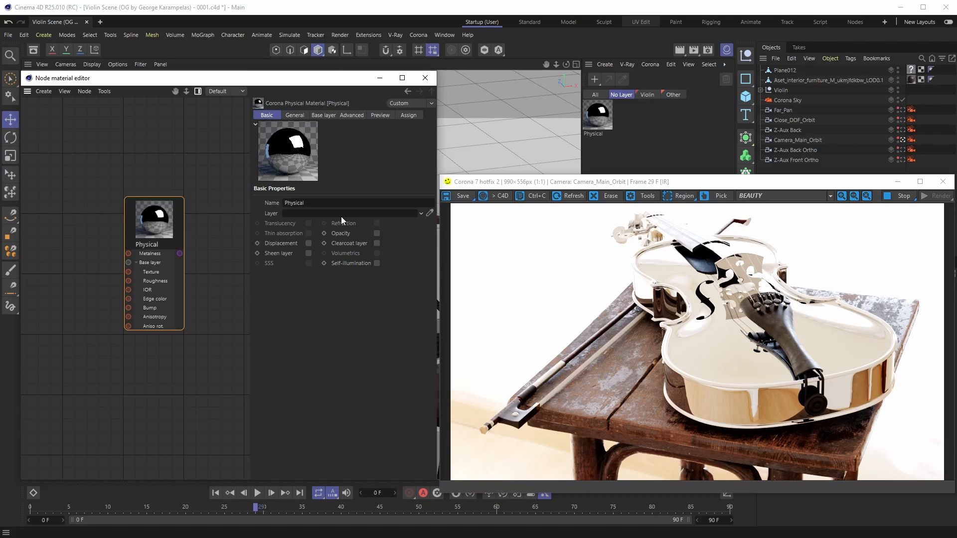
# Set the Physical material's metalness mode to Non-metal
pyautogui.click(295, 115)
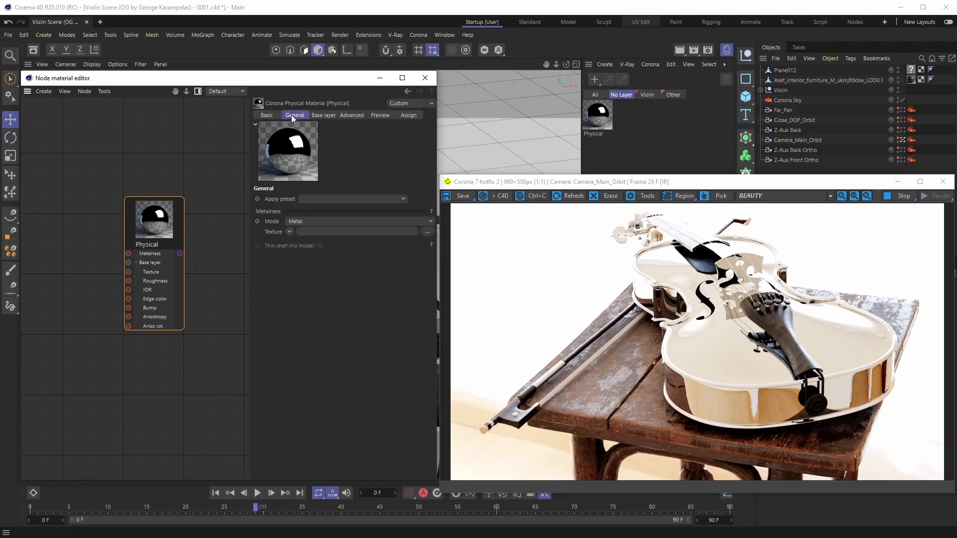
pyautogui.click(304, 221)
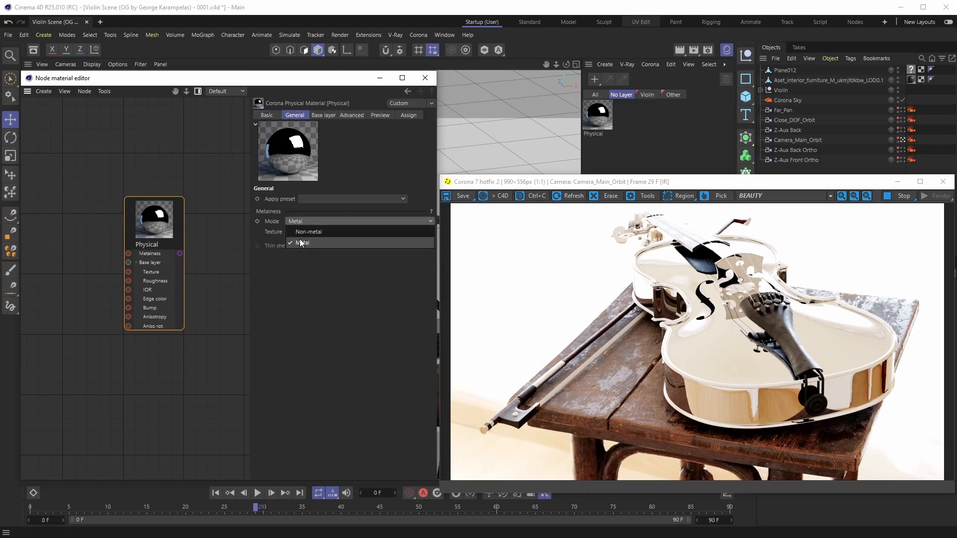
pyautogui.click(314, 231)
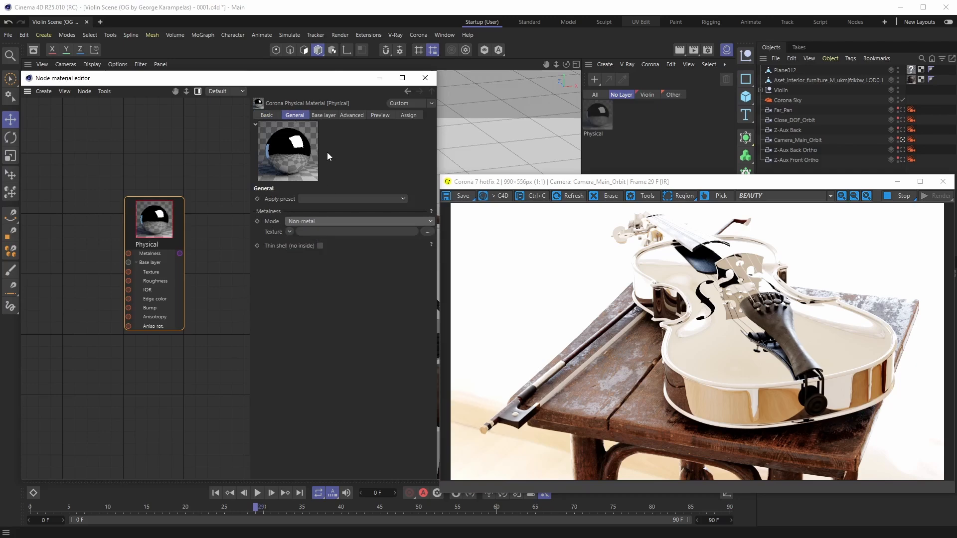
# Enable Refraction on the non-metal Physical material to preview a glass look, and disable it again
pyautogui.click(271, 115)
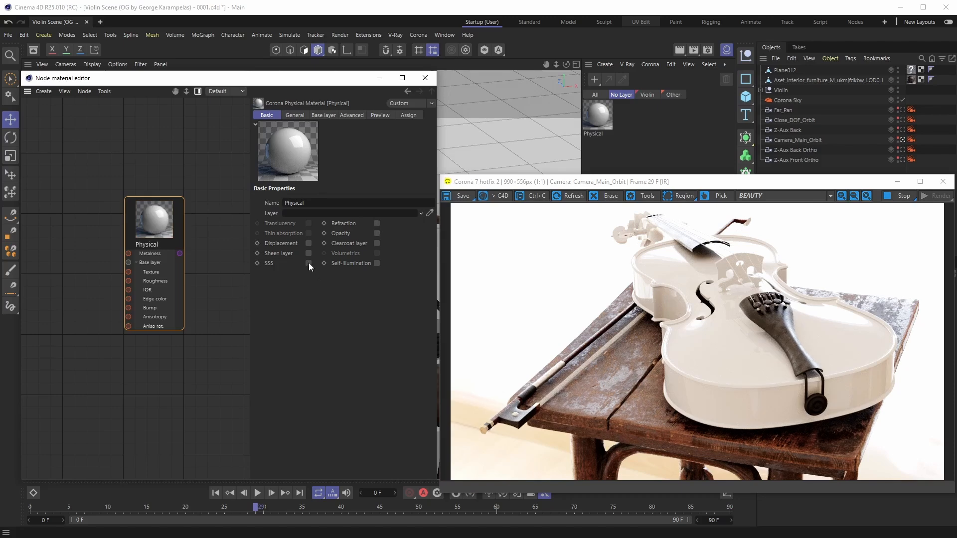
pyautogui.click(377, 223)
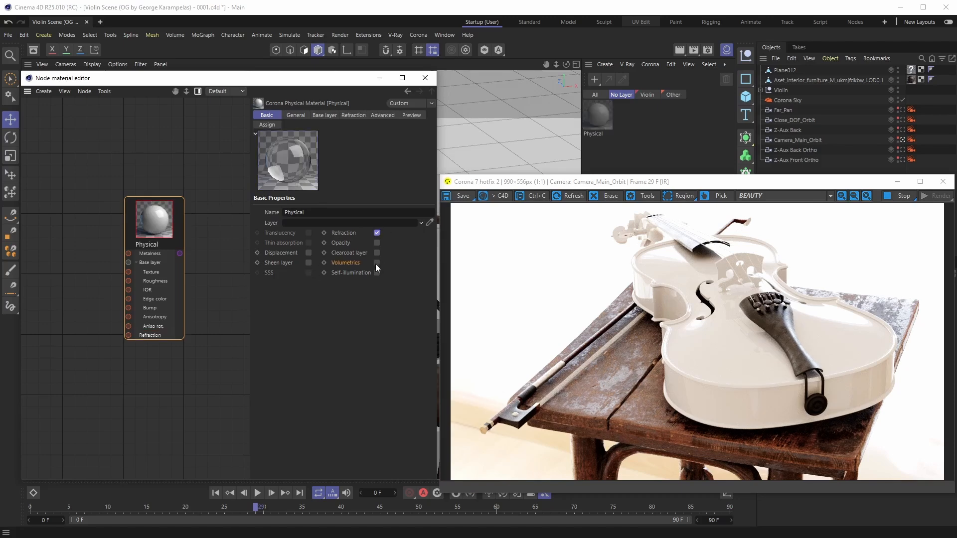
pyautogui.click(377, 232)
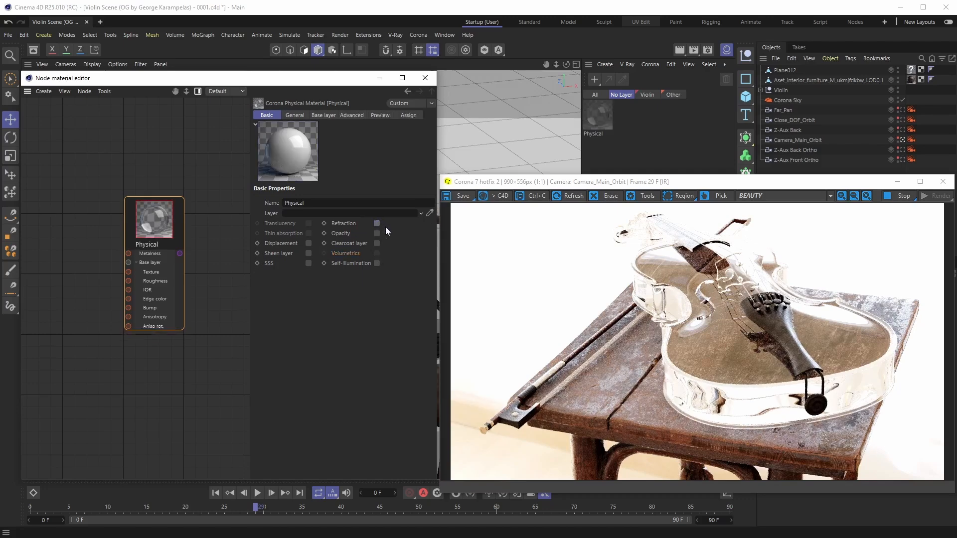
# Examine the Physical material's metalness mode choices and the base layer settings available for a non-metal
pyautogui.click(323, 117)
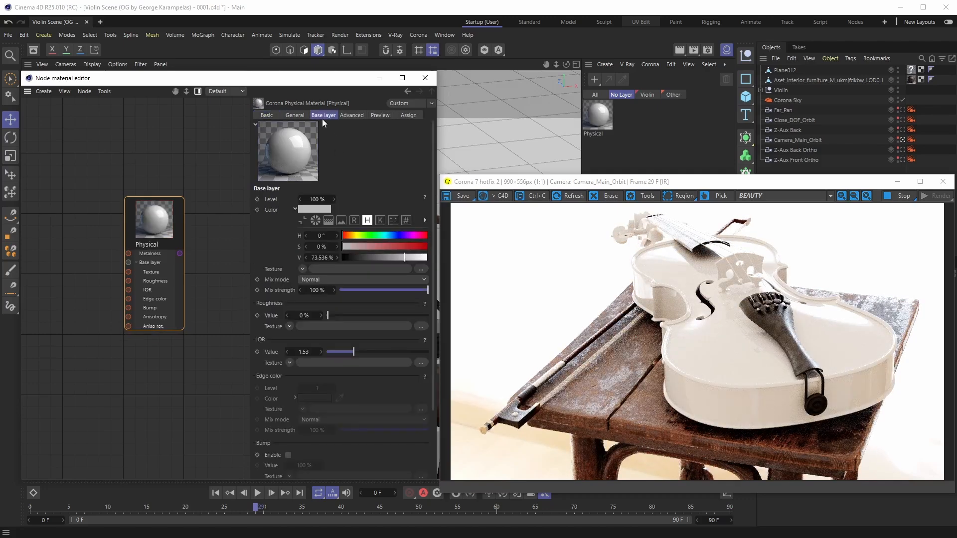
pyautogui.click(295, 115)
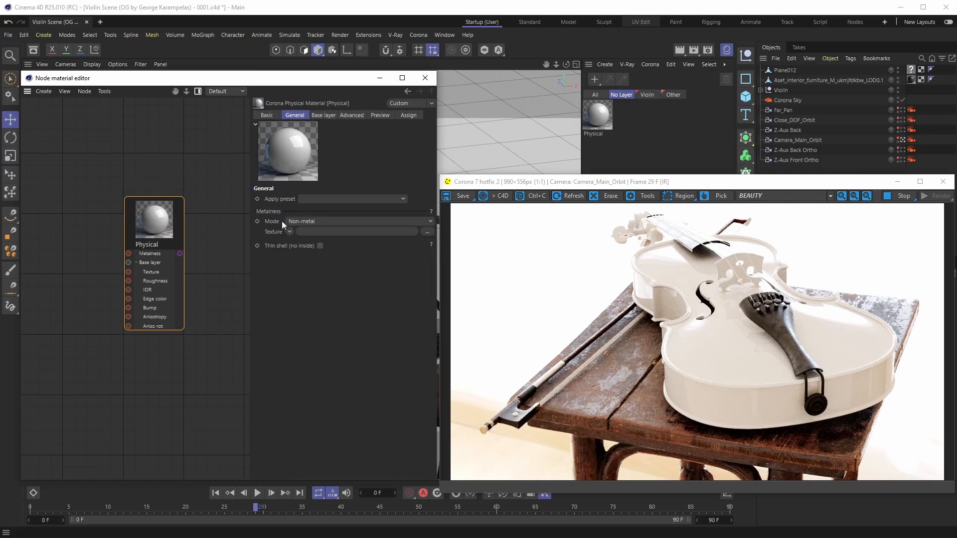
pyautogui.click(431, 222)
pyautogui.click(431, 220)
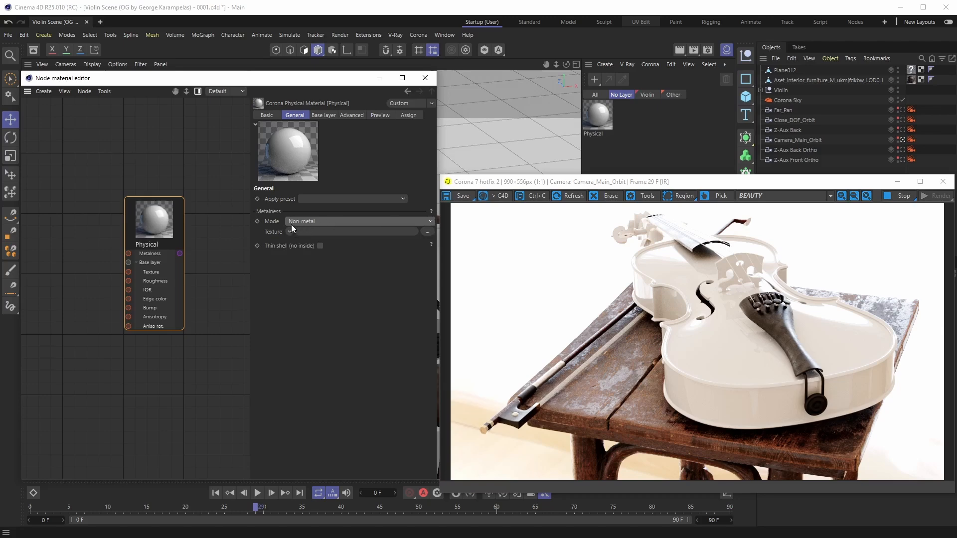
pyautogui.click(431, 220)
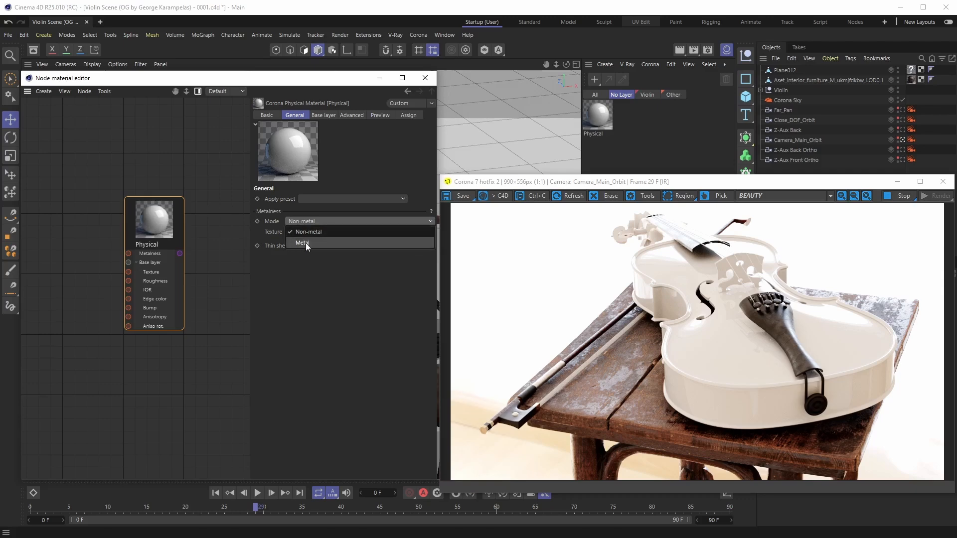
pyautogui.click(432, 223)
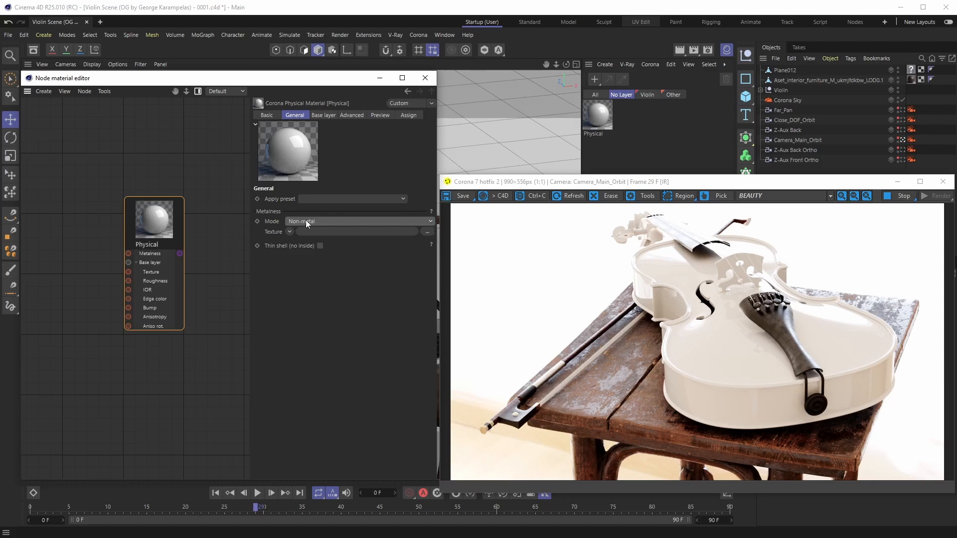
pyautogui.click(430, 222)
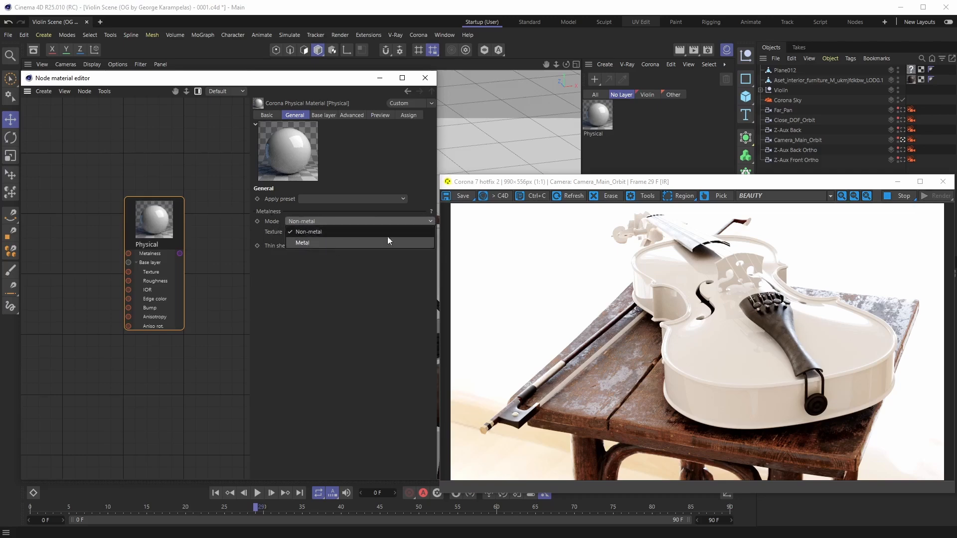
pyautogui.click(432, 225)
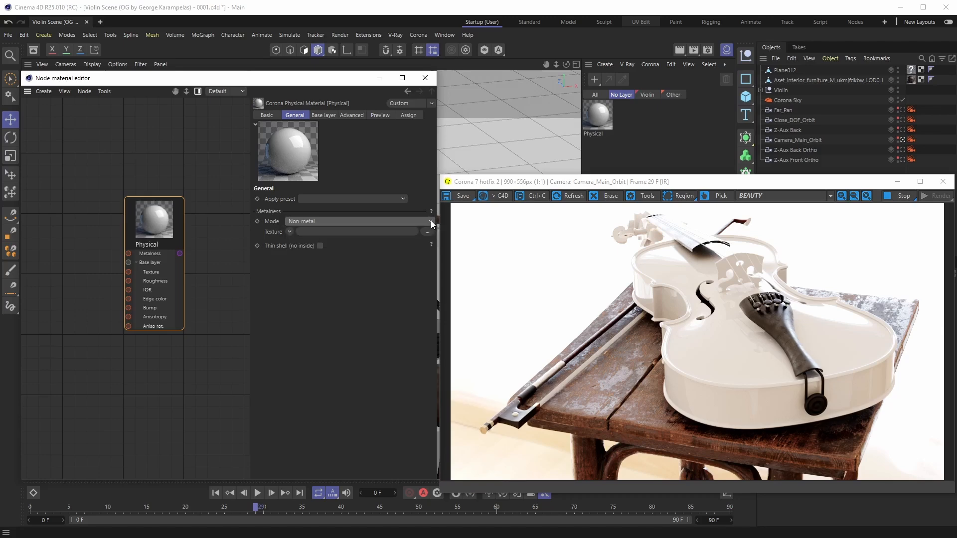
pyautogui.click(329, 115)
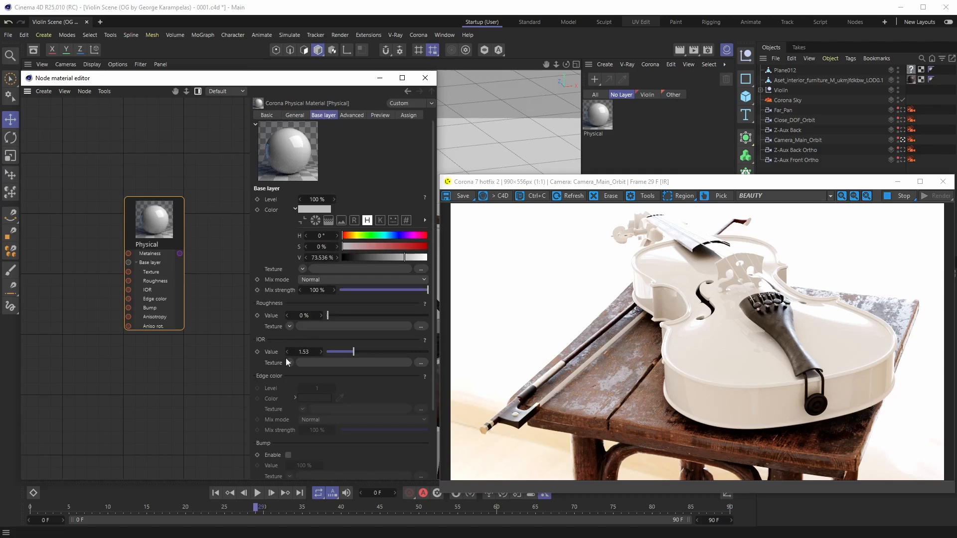
pyautogui.click(296, 115)
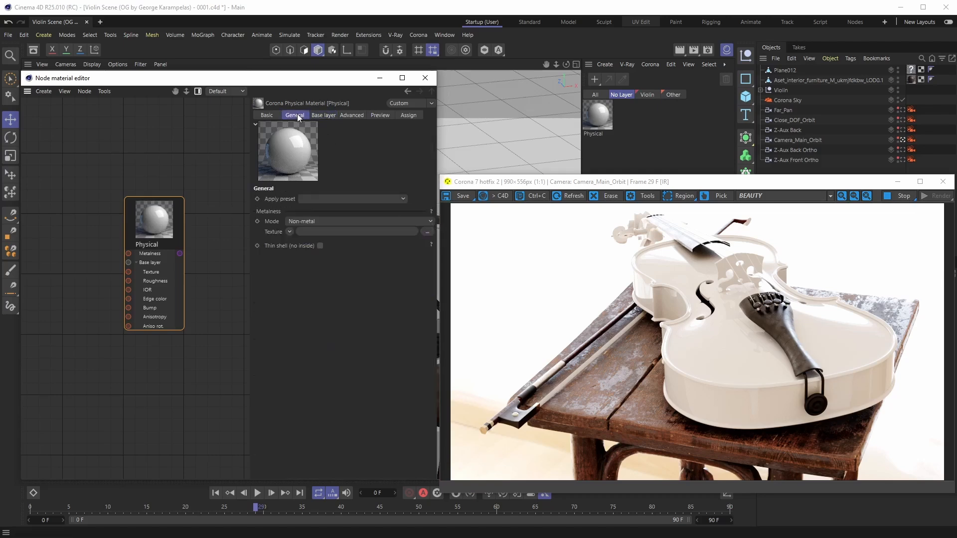
pyautogui.click(302, 222)
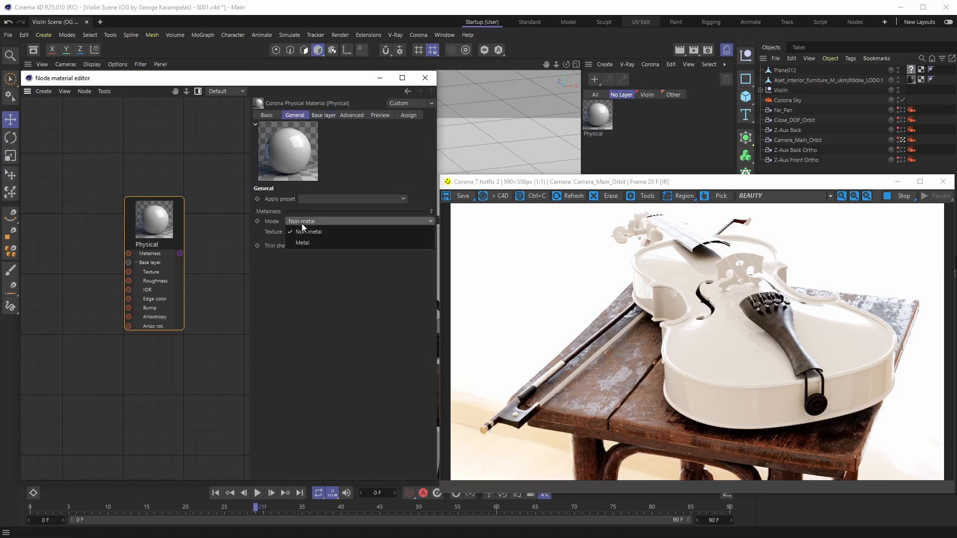
pyautogui.click(429, 222)
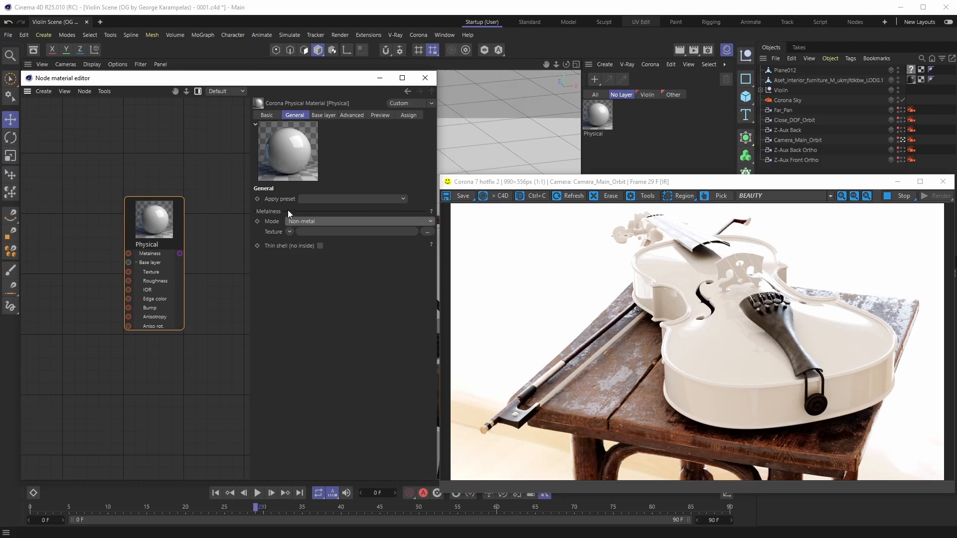
pyautogui.click(325, 116)
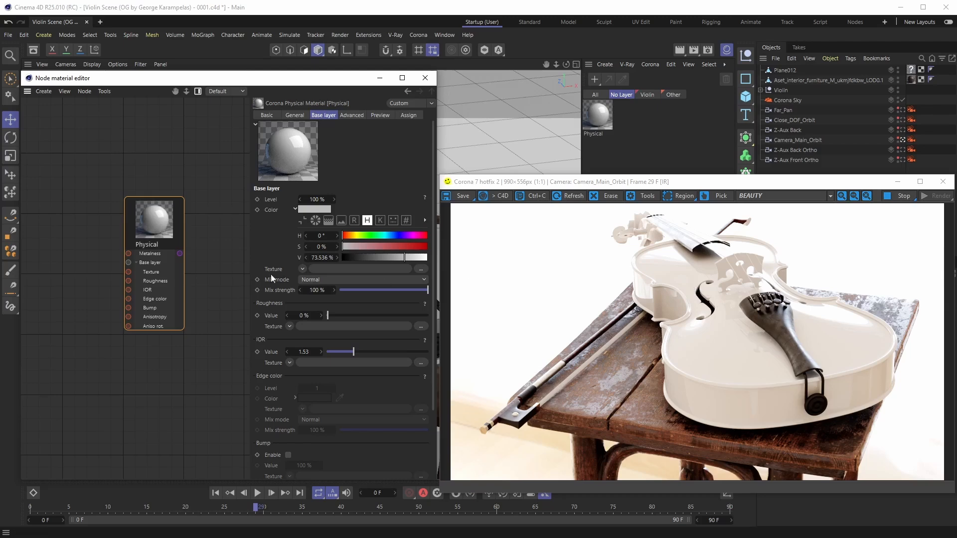
# Bring the wood color Bitmap and its Triplanar node next to the Physical node, and display the Triplanar's shader properties
pyautogui.keyDown('alt'); pyautogui.moveTo(84, 271); pyautogui.dragTo(273, 342, button='middle'); pyautogui.keyUp('alt')
pyautogui.scroll(-3, 85, 271)
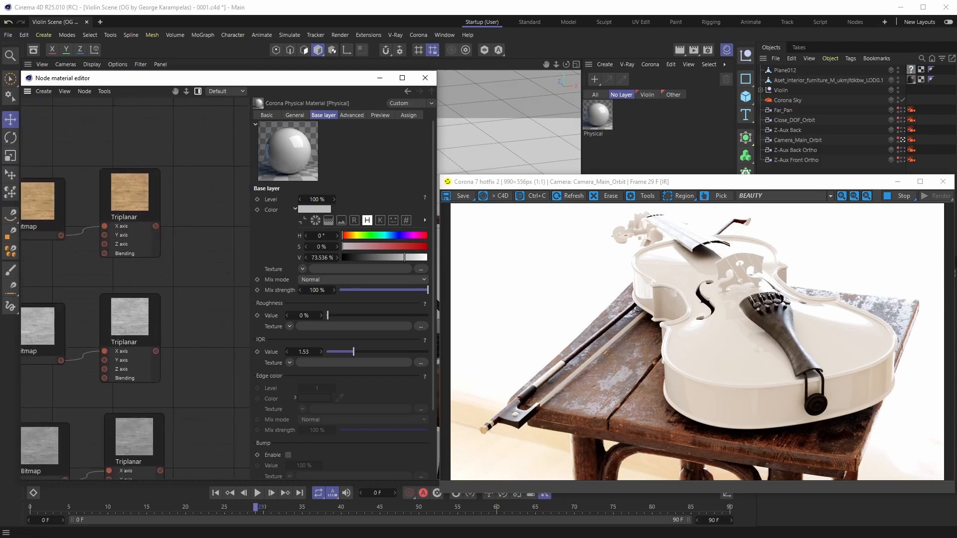
pyautogui.moveTo(47, 185); pyautogui.dragTo(162, 251)
pyautogui.moveTo(158, 217); pyautogui.dragTo(341, 249)
pyautogui.keyDown('alt'); pyautogui.moveTo(206, 202); pyautogui.dragTo(2, 176, button='middle'); pyautogui.keyUp('alt')
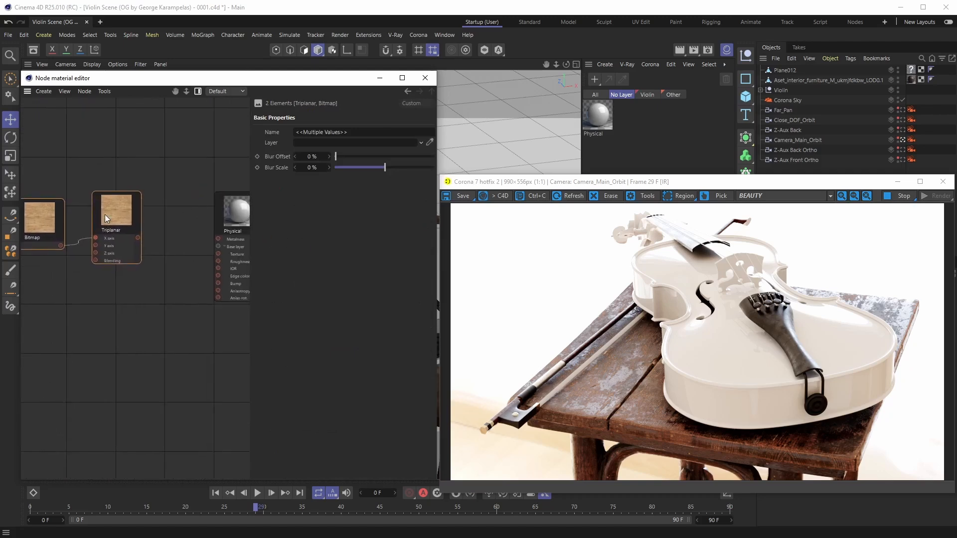
pyautogui.moveTo(105, 214); pyautogui.dragTo(149, 219)
pyautogui.scroll(1, 179, 223)
pyautogui.moveTo(178, 223)
pyautogui.keyDown('alt'); pyautogui.mouseDown(button='middle')
pyautogui.moveTo(166, 222)
pyautogui.moveTo(179, 227)
pyautogui.mouseUp(button='middle'); pyautogui.keyUp('alt')
pyautogui.click(187, 220)
pyautogui.scroll(1, 172, 228)
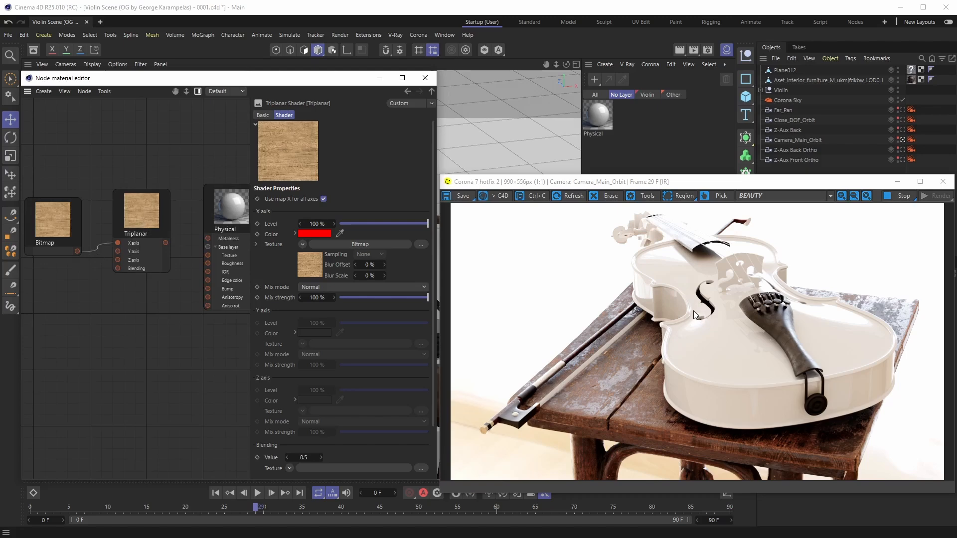
# Connect the wood Bitmap directly to the Physical base layer Texture, and replace that link with the Triplanar output
pyautogui.moveTo(79, 251); pyautogui.dragTo(204, 259)
pyautogui.moveTo(210, 255); pyautogui.dragTo(208, 255)
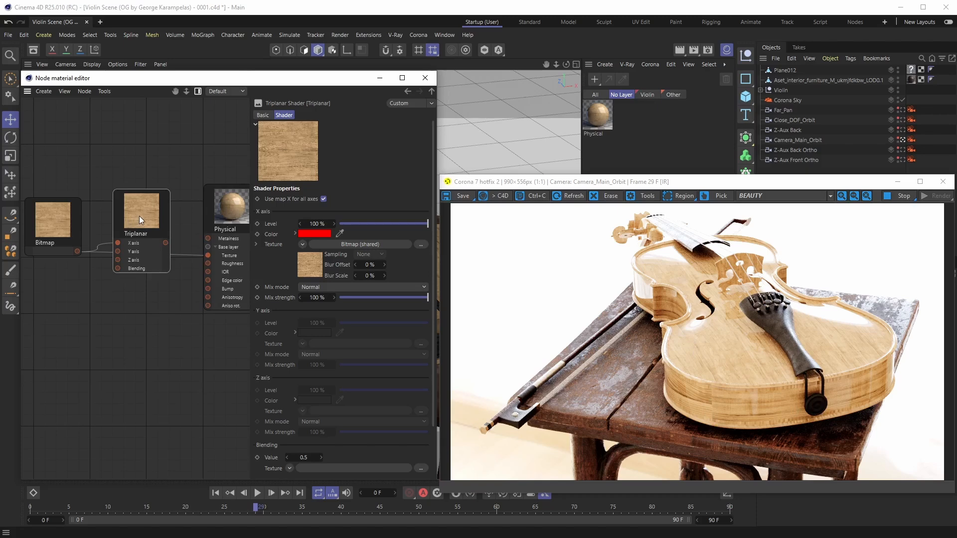
pyautogui.moveTo(139, 216); pyautogui.dragTo(139, 213)
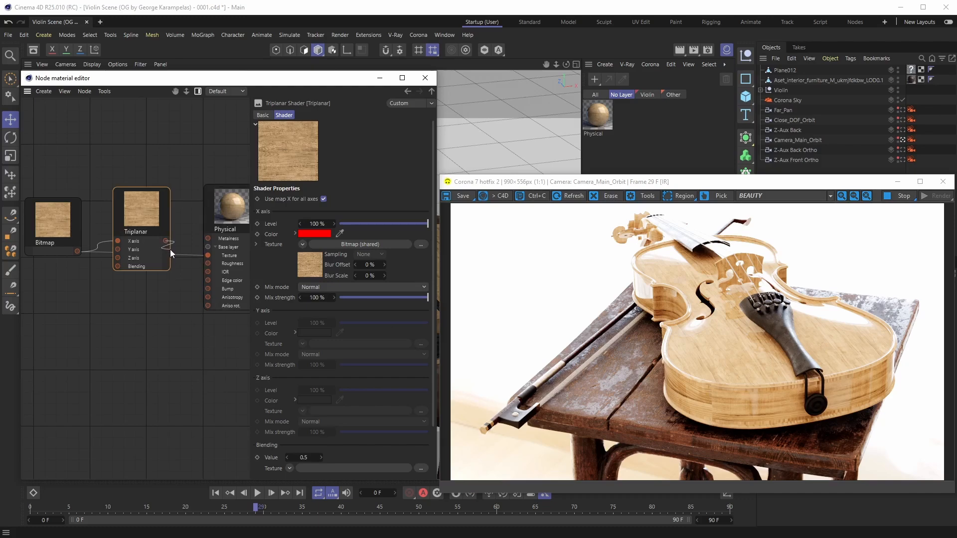
pyautogui.moveTo(130, 232); pyautogui.dragTo(208, 255)
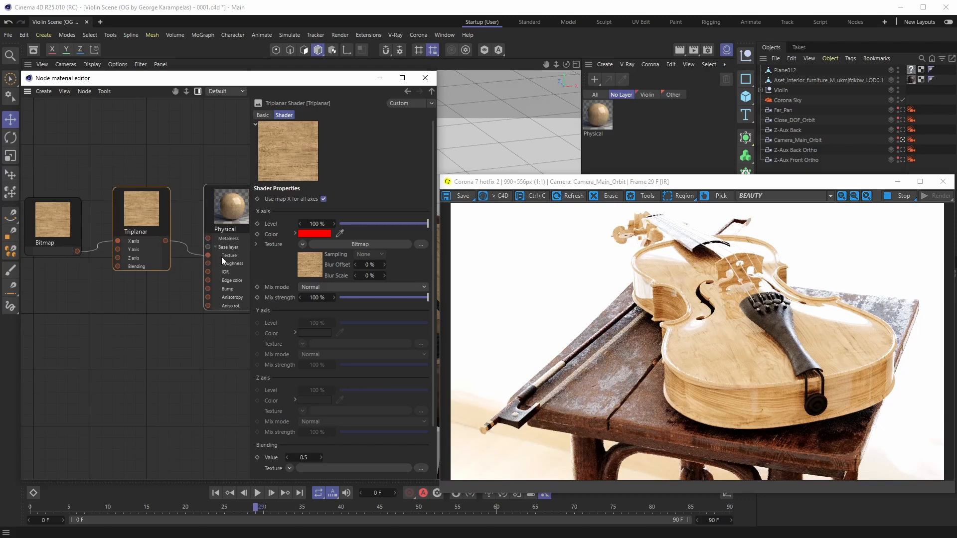
# Raise the Physical material's base layer roughness to 70 %, and on to 100 %
pyautogui.click(227, 215)
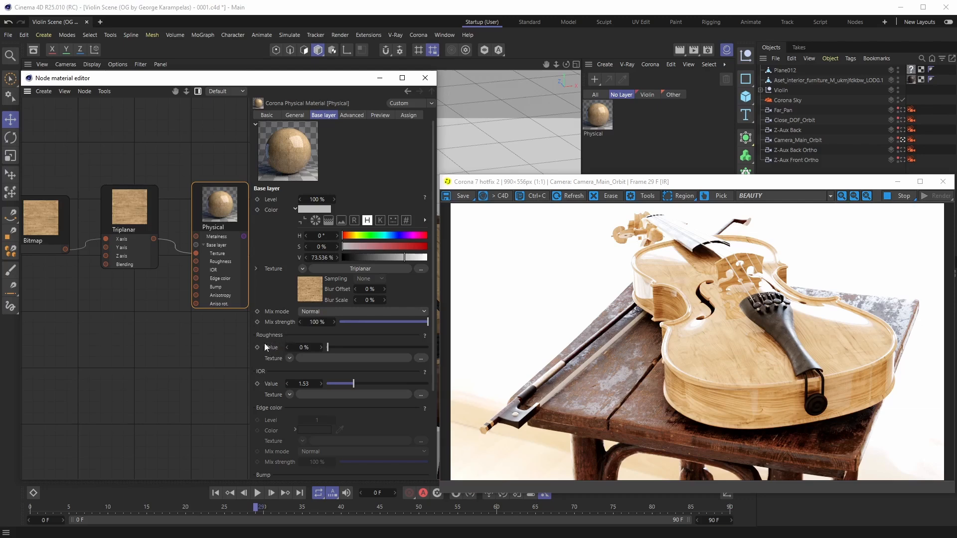
pyautogui.moveTo(328, 348); pyautogui.dragTo(399, 351)
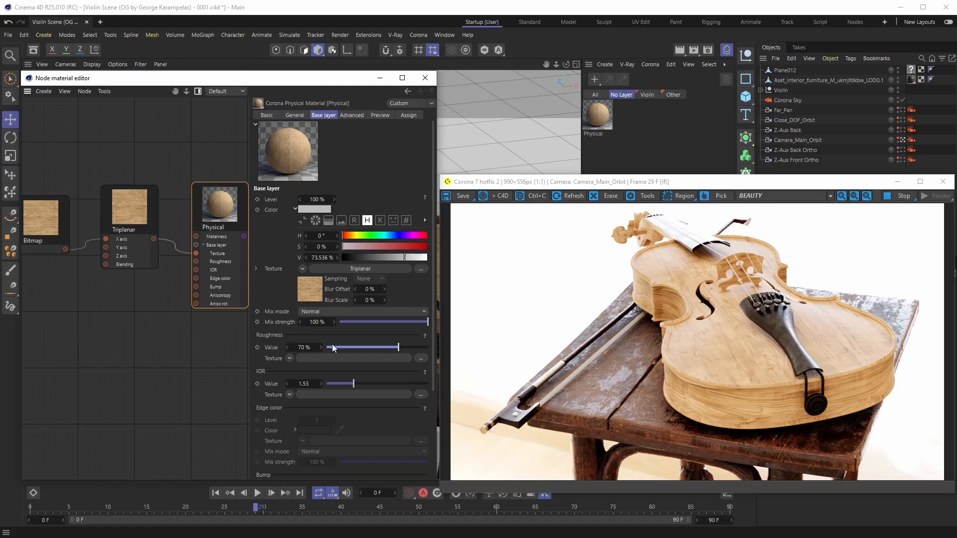
pyautogui.moveTo(400, 348); pyautogui.dragTo(456, 351)
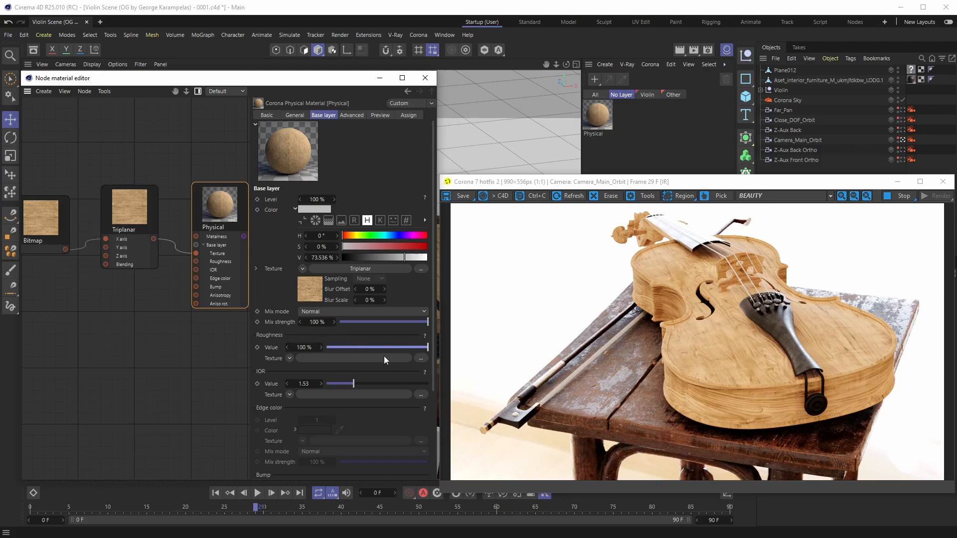
# Compare the base layer roughness at 0 % and 100 % on the violin, ending at 0 %
pyautogui.moveTo(427, 347); pyautogui.dragTo(325, 347)
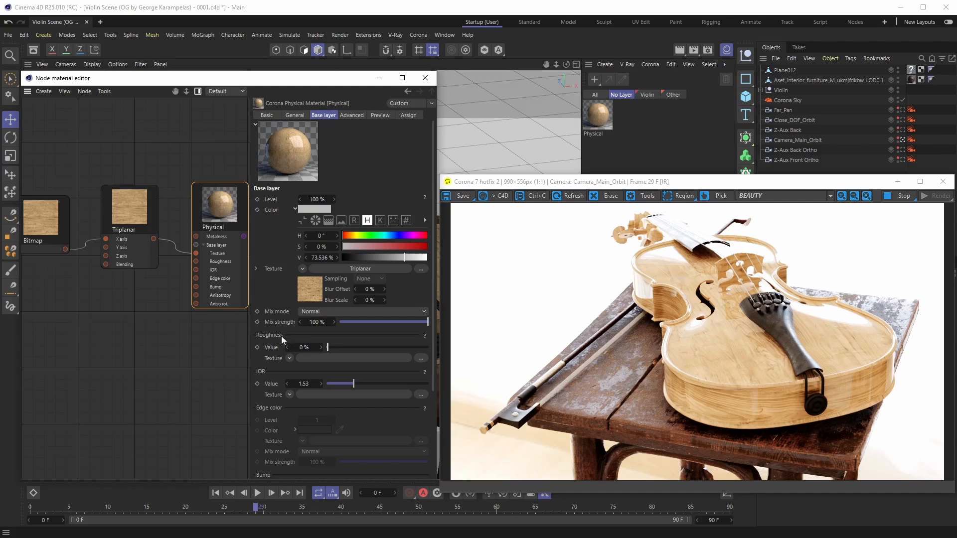
pyautogui.moveTo(327, 349); pyautogui.dragTo(441, 352)
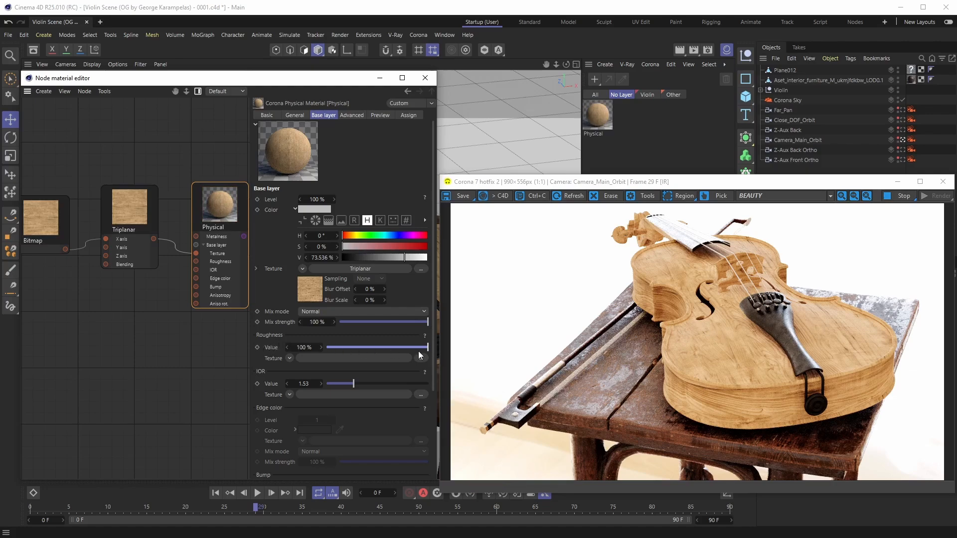
pyautogui.moveTo(426, 349); pyautogui.dragTo(322, 349)
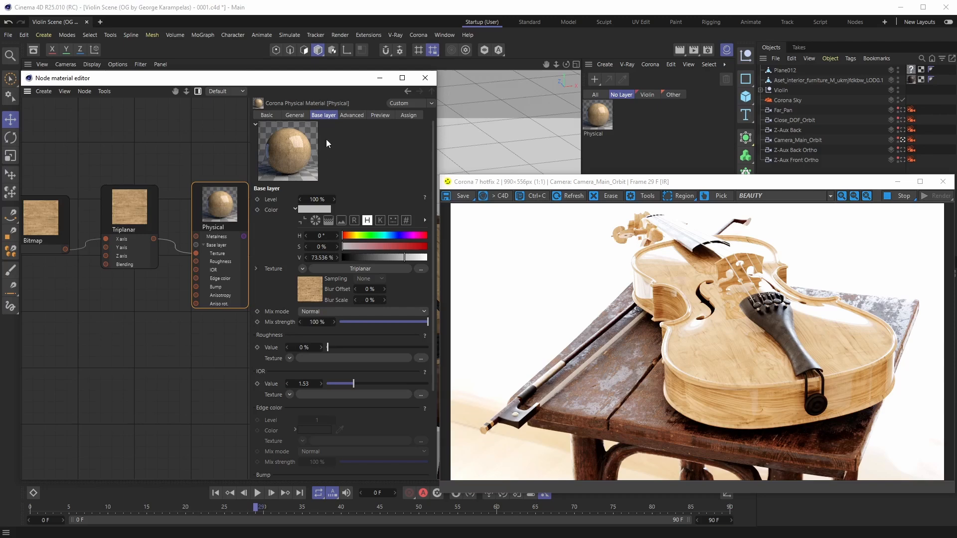
# Switch the Physical material's roughness mode to Glossiness and raise the base layer glossiness to 100 %
pyautogui.click(352, 115)
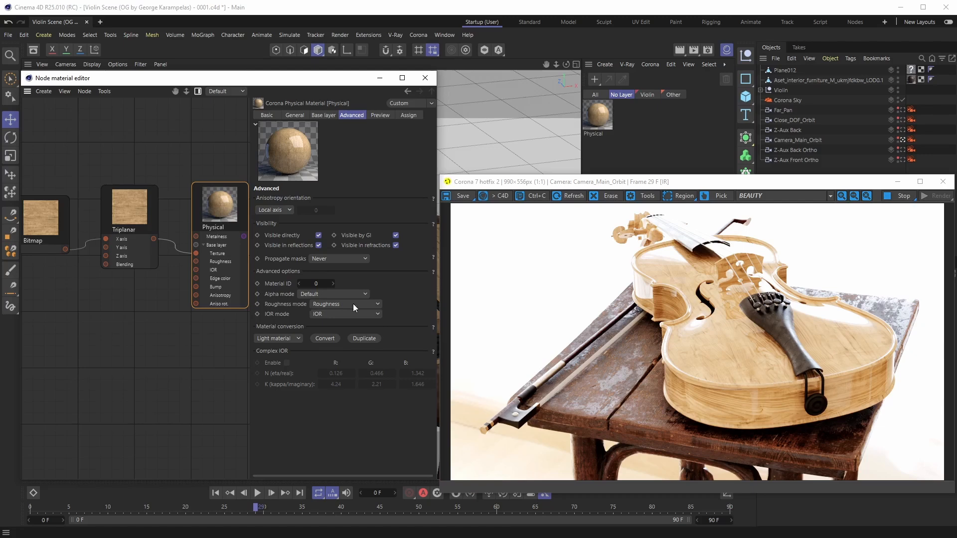
pyautogui.click(378, 304)
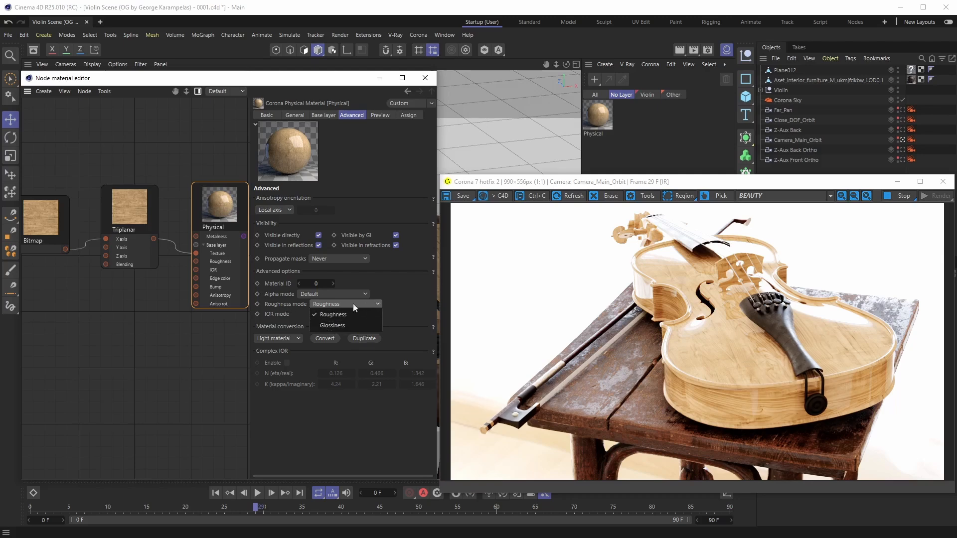
pyautogui.click(371, 325)
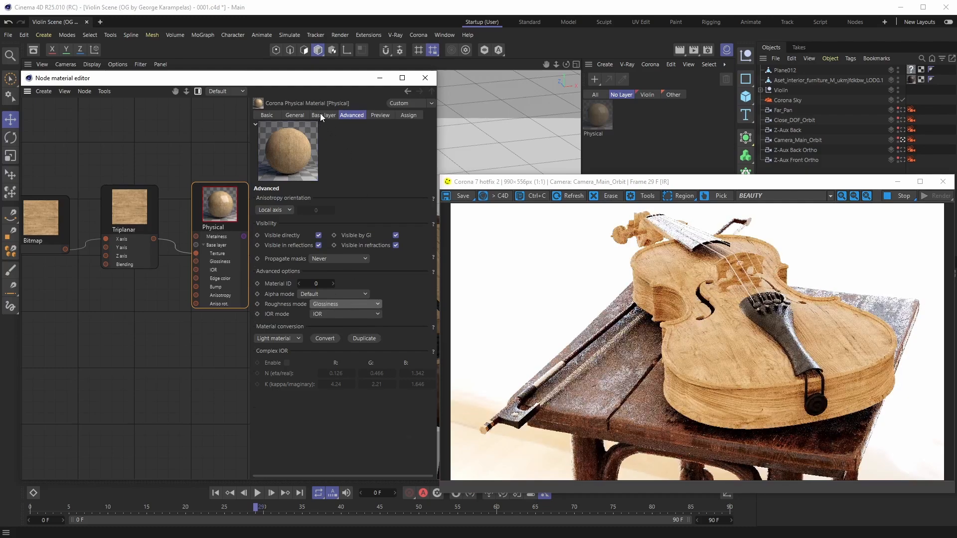
pyautogui.click(321, 114)
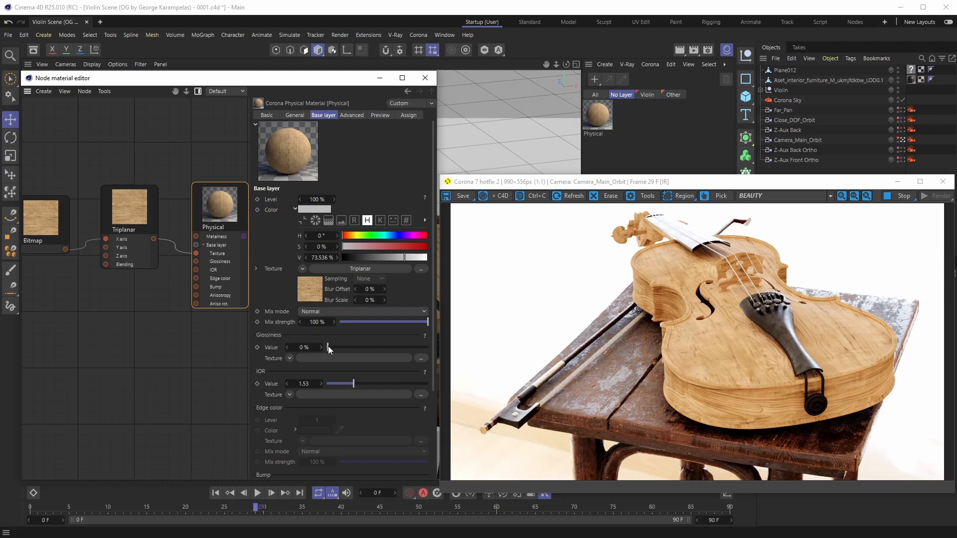
pyautogui.moveTo(328, 345); pyautogui.dragTo(441, 344)
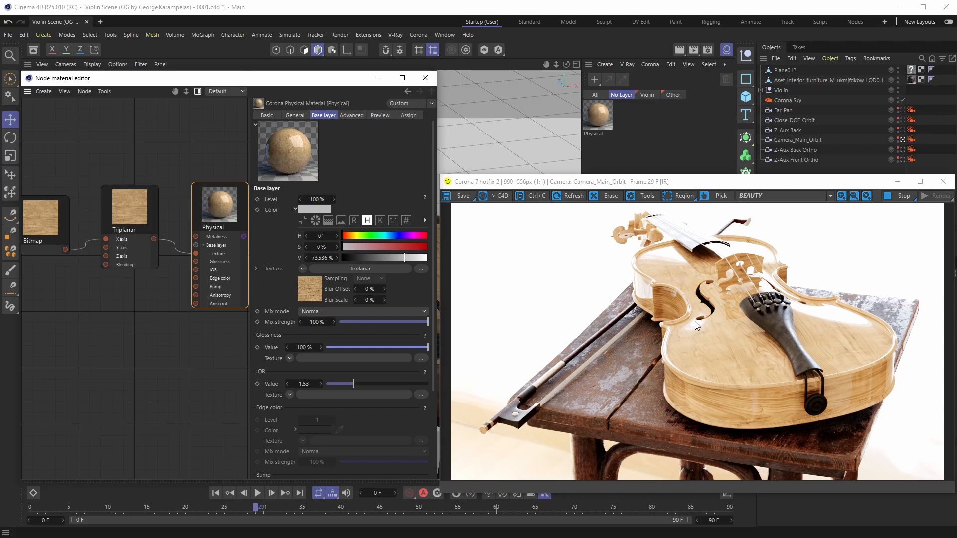
# Set the default roughness mode for Physical materials to Glossiness in the Corona preferences, keeping the preferences open clear of the material list
pyautogui.click(352, 116)
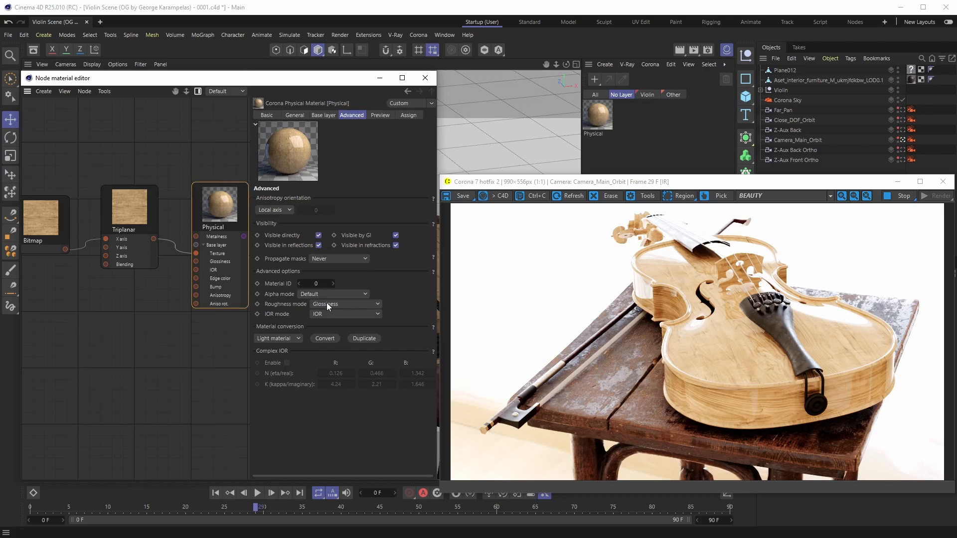
pyautogui.click(376, 307)
pyautogui.click(375, 304)
pyautogui.click(23, 33)
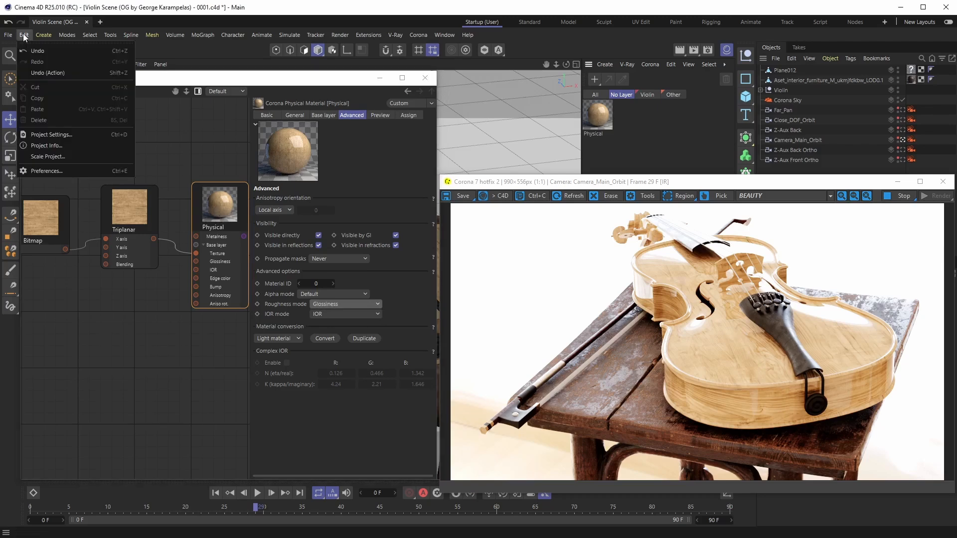
pyautogui.click(46, 171)
pyautogui.moveTo(233, 168); pyautogui.dragTo(627, 111)
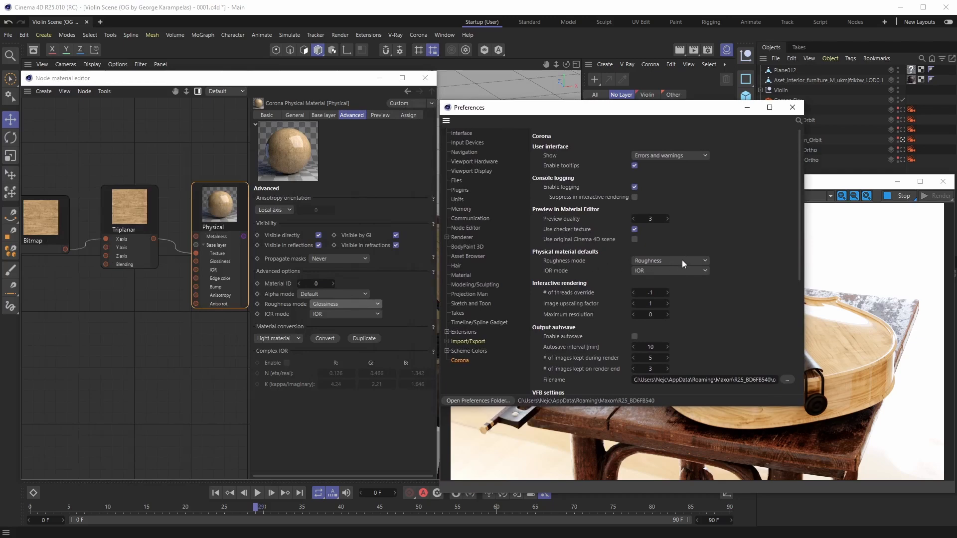
pyautogui.click(703, 260)
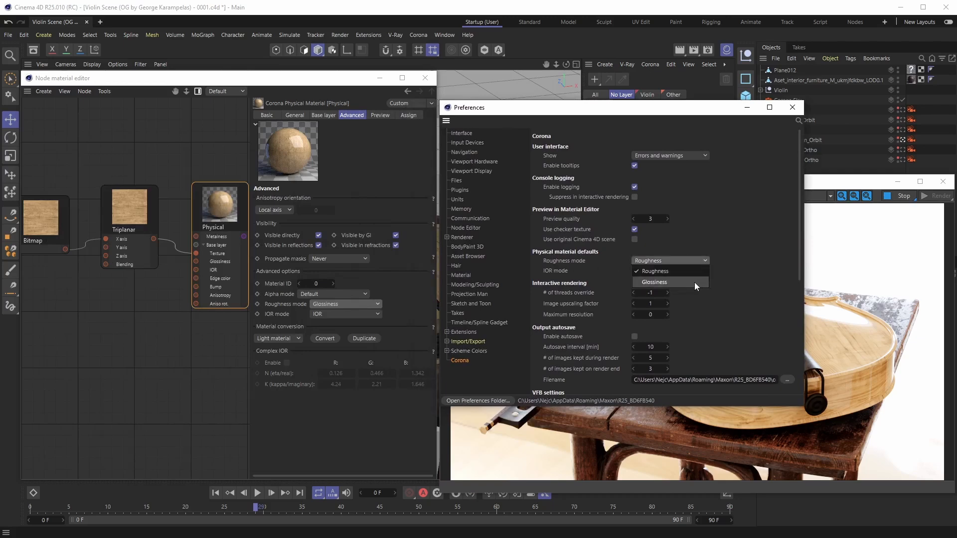
pyautogui.click(681, 281)
pyautogui.moveTo(623, 113); pyautogui.dragTo(652, 181)
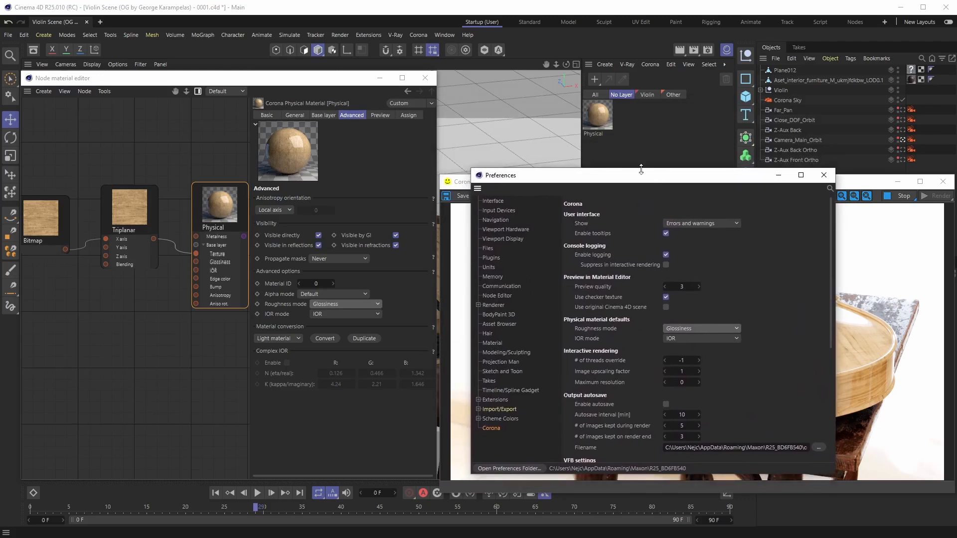
# Create a new Physical material, add it to the node editor, and check its base layer and advanced settings
pyautogui.click(652, 64)
pyautogui.click(654, 80)
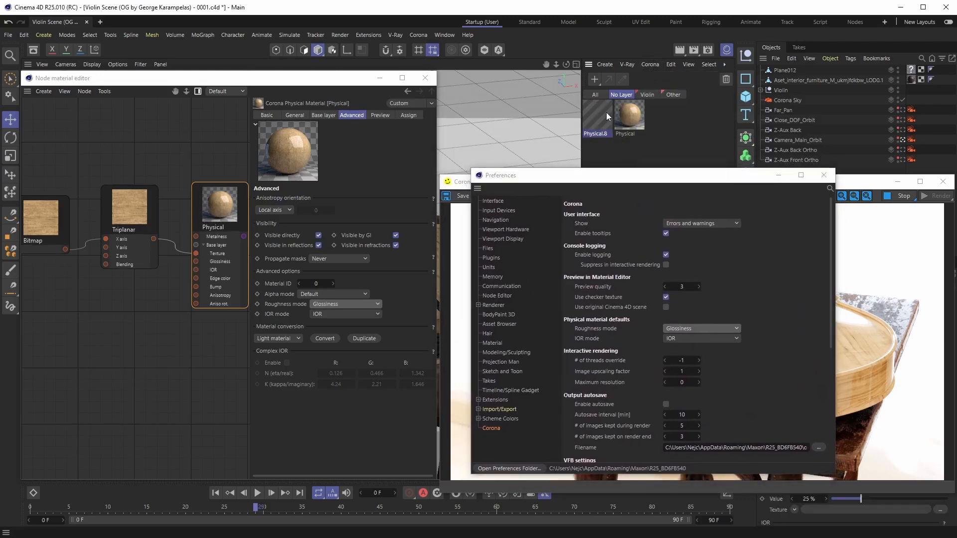
pyautogui.moveTo(598, 118); pyautogui.dragTo(145, 311)
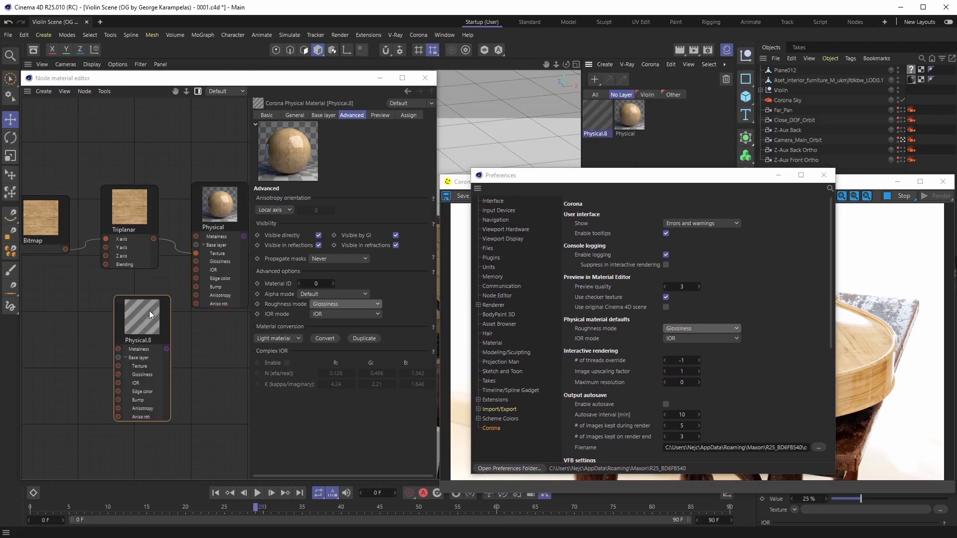
pyautogui.click(328, 116)
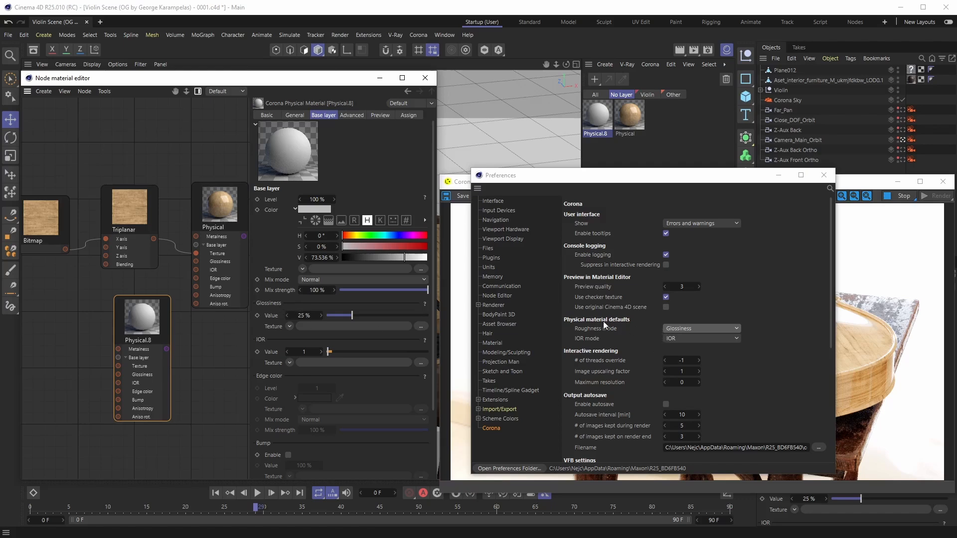
pyautogui.click(351, 116)
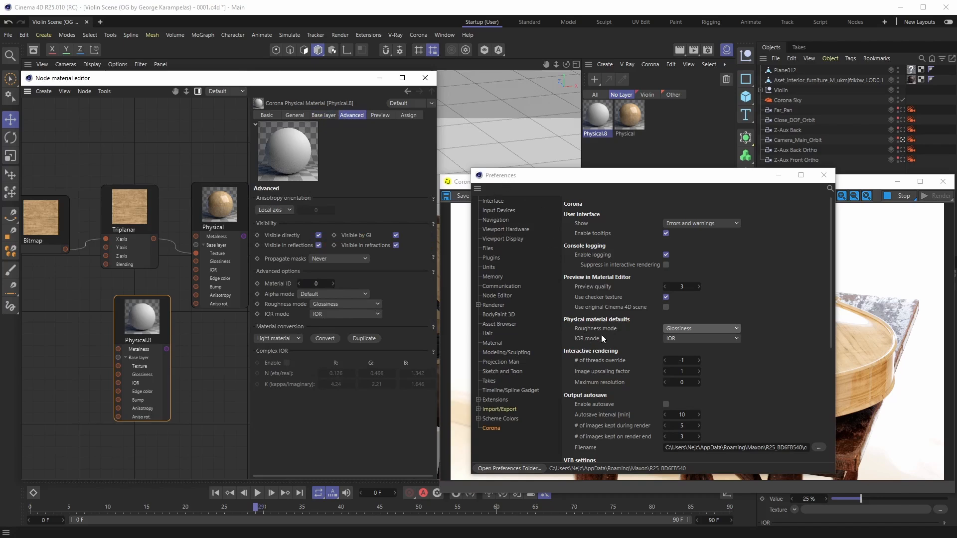
# Restore the Physical material default roughness mode to Roughness in the preferences, and delete the newly created Physical material
pyautogui.click(728, 329)
pyautogui.click(725, 337)
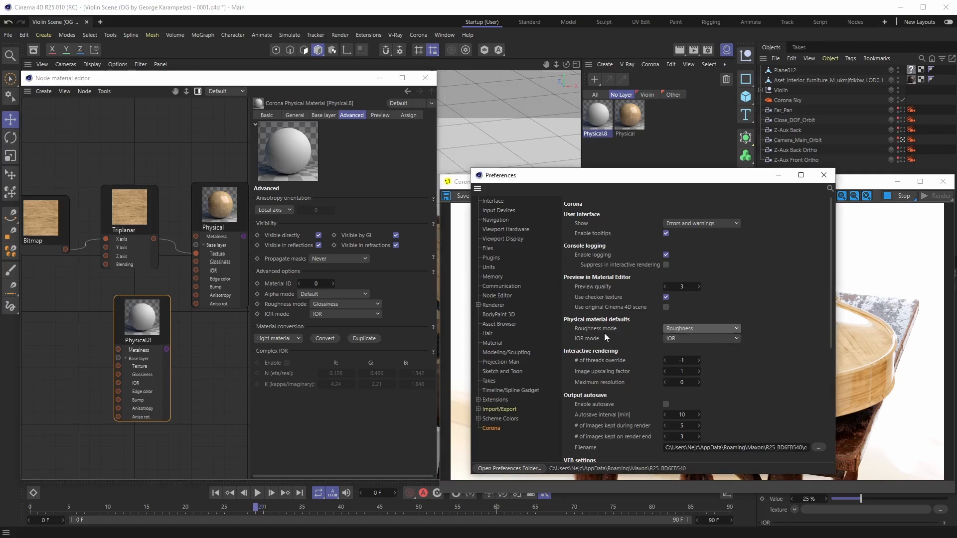
pyautogui.click(824, 175)
pyautogui.click(597, 115)
pyautogui.press('Delete')
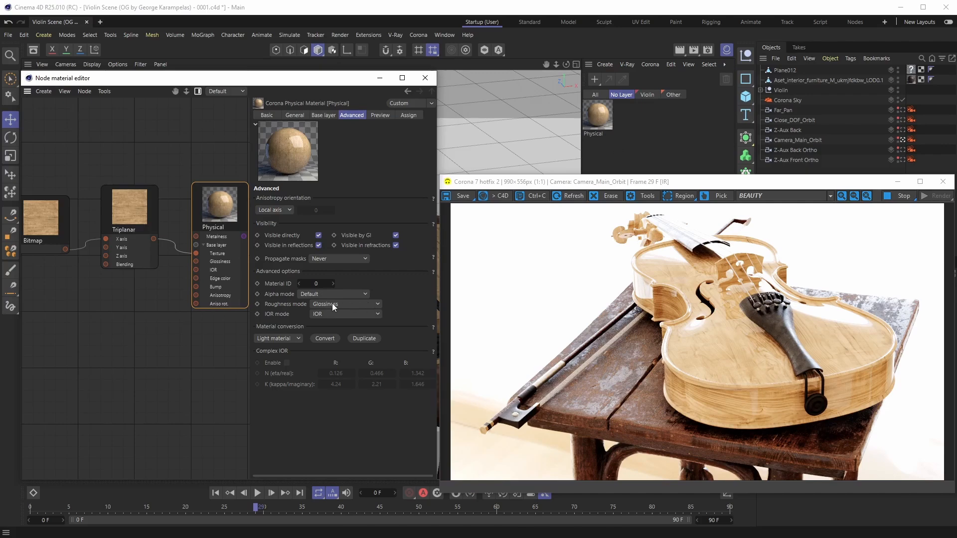
# Switch the wood material's roughness mode back to Roughness and display its base layer settings
pyautogui.click(357, 303)
pyautogui.click(360, 316)
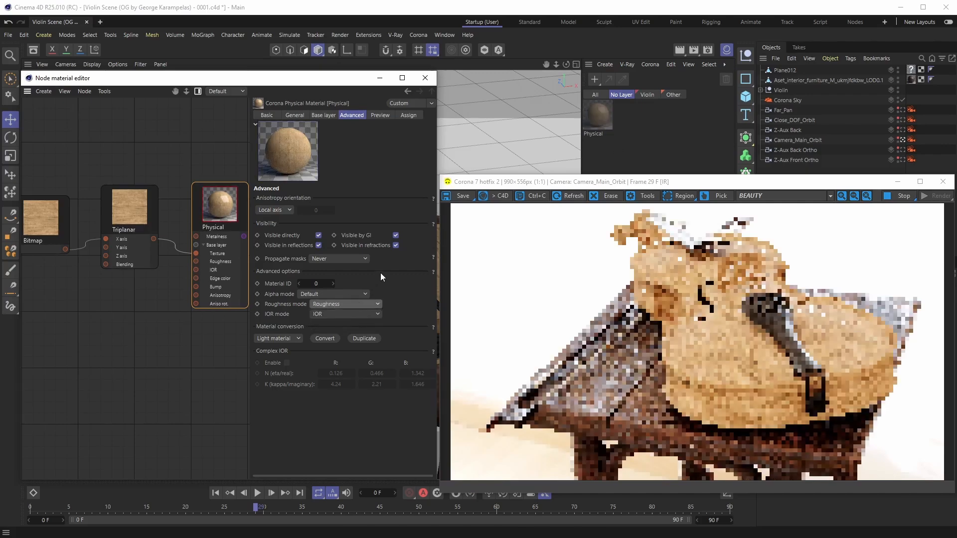
pyautogui.click(323, 115)
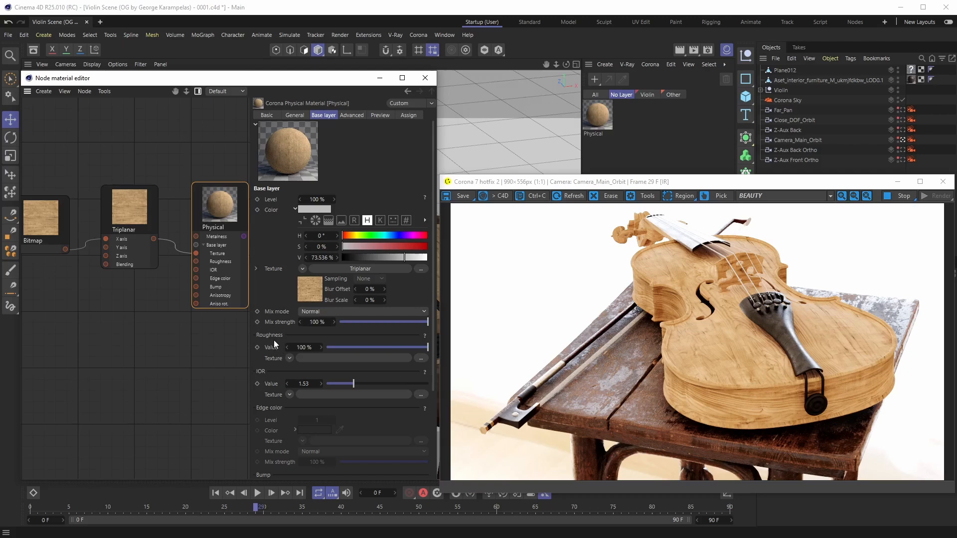
# Bring the grayscale Bitmap and its Triplanar beside the Physical node, and connect that Triplanar to the base layer Roughness
pyautogui.scroll(-3, 107, 313)
pyautogui.keyDown('alt'); pyautogui.moveTo(78, 304); pyautogui.dragTo(102, 100, button='middle'); pyautogui.keyUp('alt')
pyautogui.moveTo(57, 238); pyautogui.dragTo(141, 302)
pyautogui.moveTo(159, 273); pyautogui.dragTo(340, 314)
pyautogui.keyDown('alt'); pyautogui.moveTo(211, 292); pyautogui.dragTo(14, 264, button='middle'); pyautogui.keyUp('alt')
pyautogui.scroll(1, 160, 252)
pyautogui.moveTo(133, 286); pyautogui.dragTo(206, 212)
pyautogui.scroll(1, 174, 257)
pyautogui.keyDown('alt'); pyautogui.moveTo(178, 248); pyautogui.dragTo(152, 257, button='middle'); pyautogui.keyUp('alt')
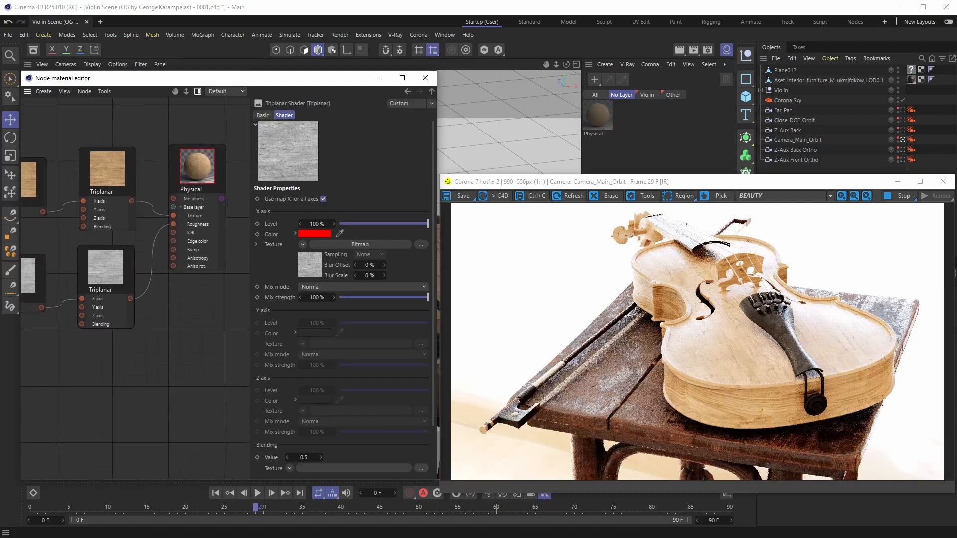
pyautogui.click(210, 173)
# Examine close up in the render how the roughness map affects reflections on the violin's wood
pyautogui.scroll(2, 827, 353)
pyautogui.scroll(-1, 835, 326)
pyautogui.moveTo(836, 326); pyautogui.dragTo(707, 344, button='middle')
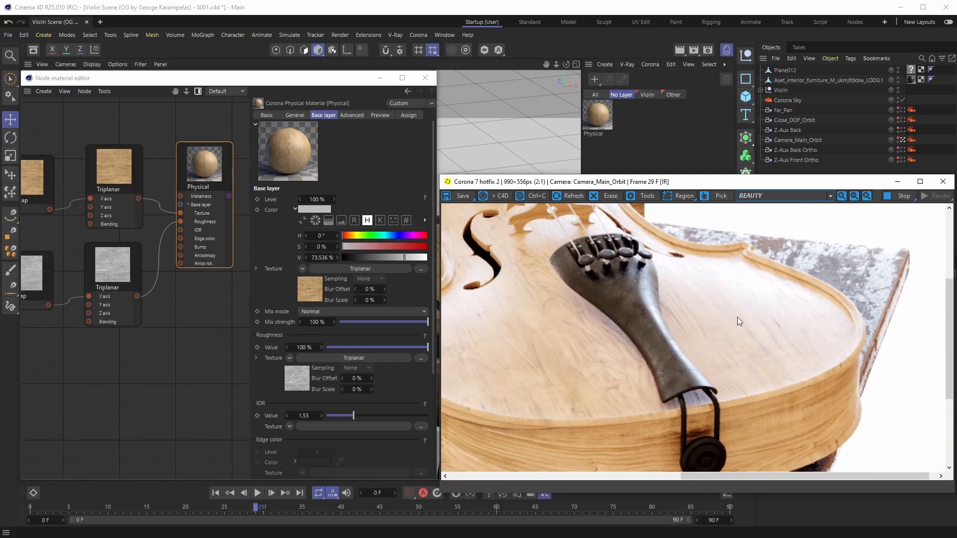
pyautogui.moveTo(716, 324); pyautogui.dragTo(758, 323, button='middle')
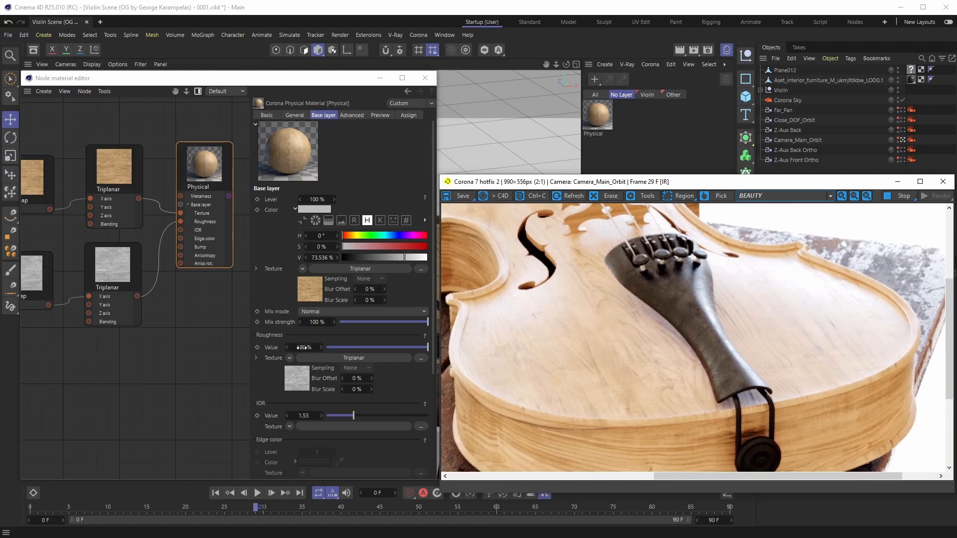
pyautogui.moveTo(91, 306); pyautogui.dragTo(123, 311, button='middle')
pyautogui.scroll(3, 111, 275)
pyautogui.scroll(-2, 208, 313)
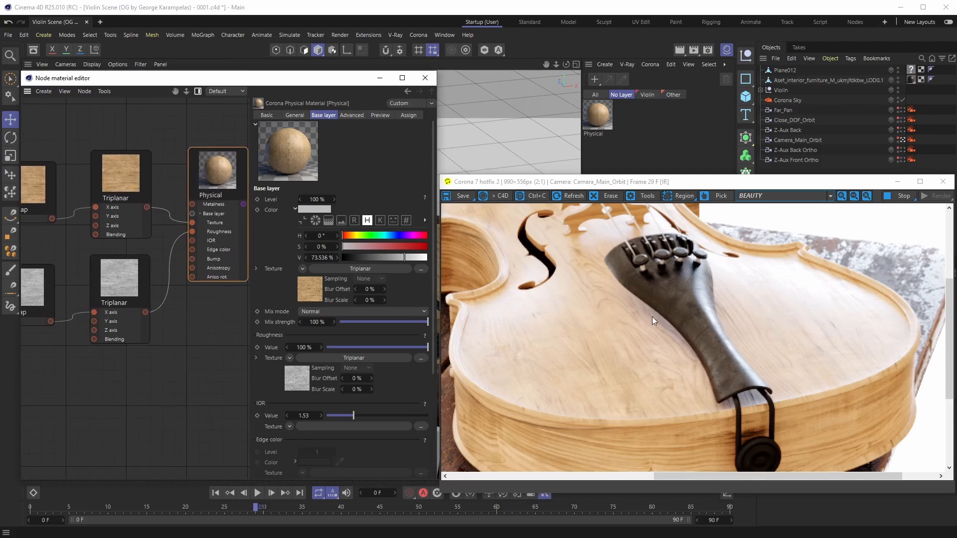
pyautogui.moveTo(576, 322); pyautogui.dragTo(609, 345)
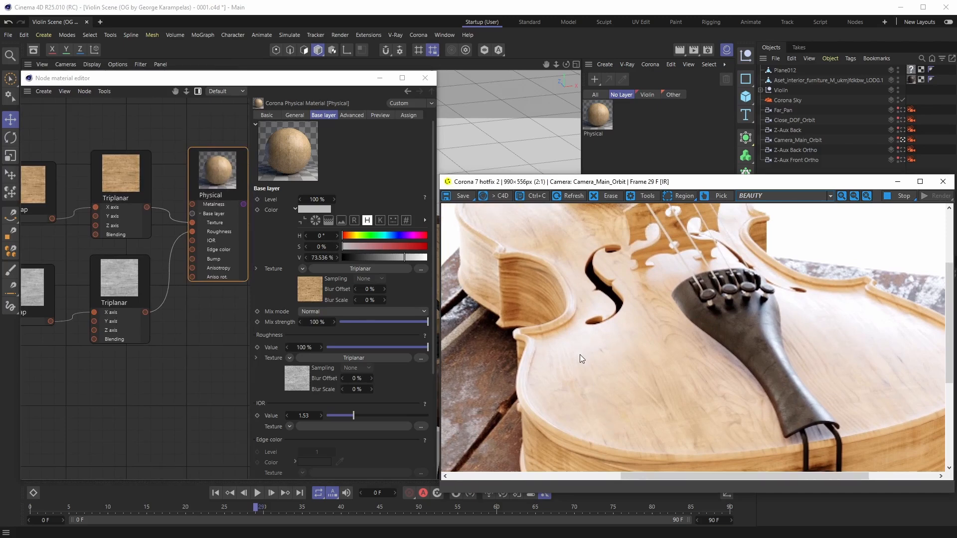
pyautogui.scroll(-1, 588, 371)
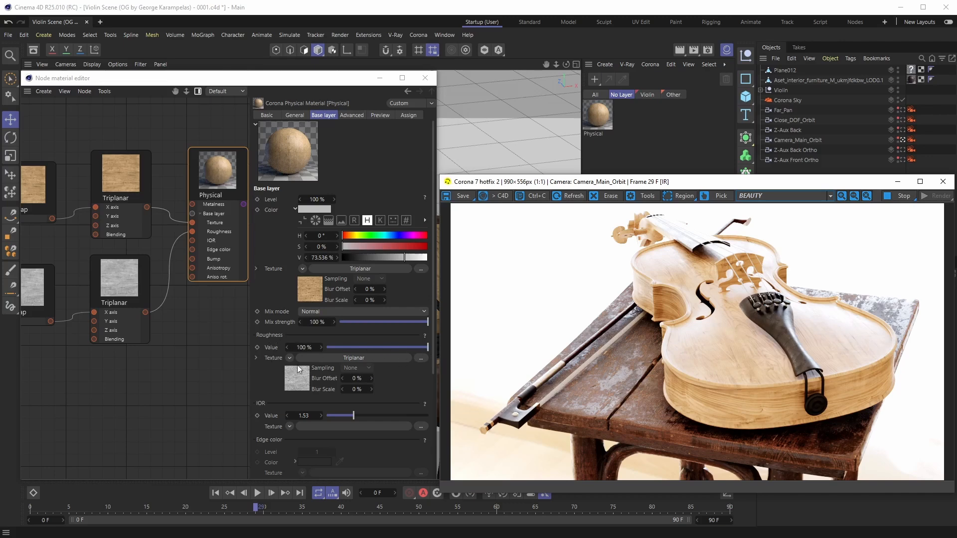
pyautogui.moveTo(148, 322); pyautogui.dragTo(152, 322, button='middle')
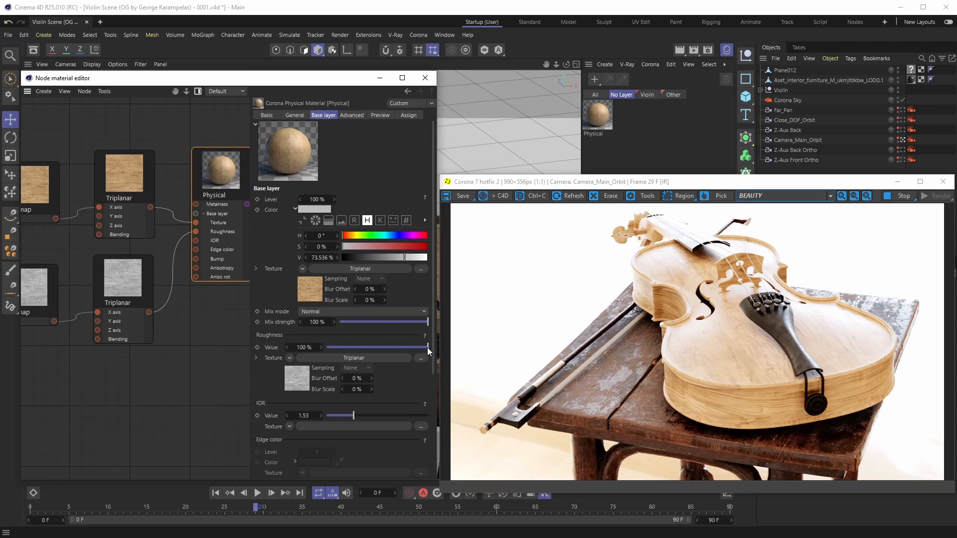
# Try base layer roughness values of 0 %, 80 %, 100 % and 50 % with the map connected, and return to 100 %
pyautogui.moveTo(427, 348); pyautogui.dragTo(322, 348)
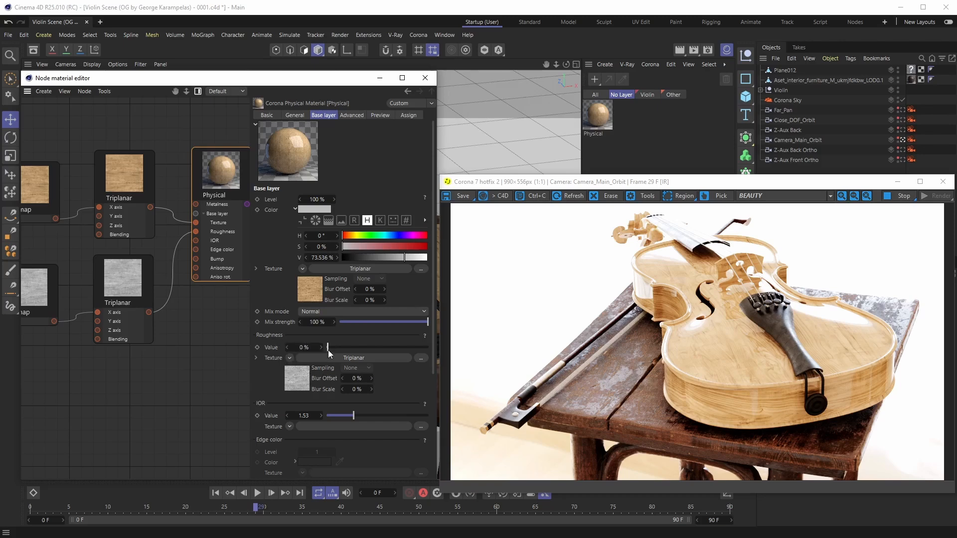
pyautogui.moveTo(327, 351); pyautogui.dragTo(409, 349)
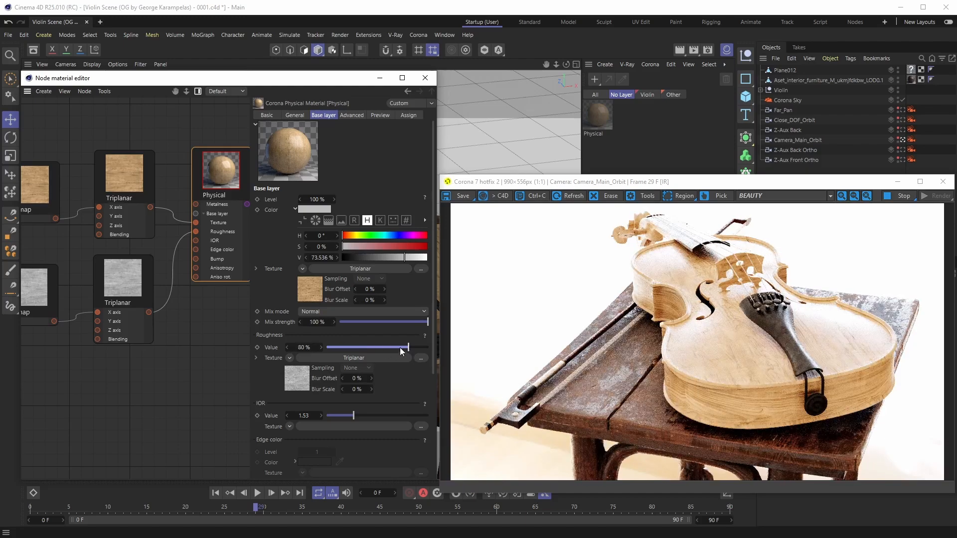
pyautogui.click(427, 347)
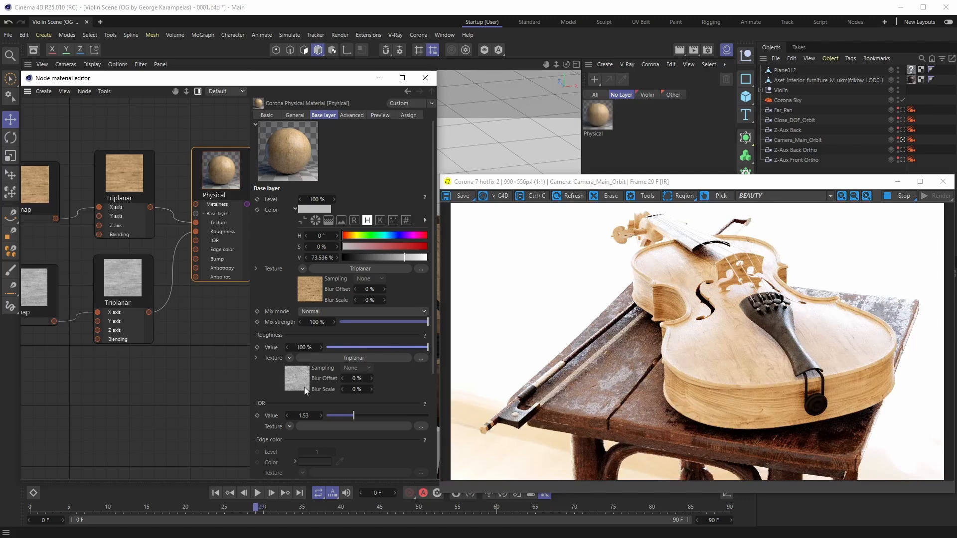
pyautogui.moveTo(397, 348); pyautogui.dragTo(378, 348)
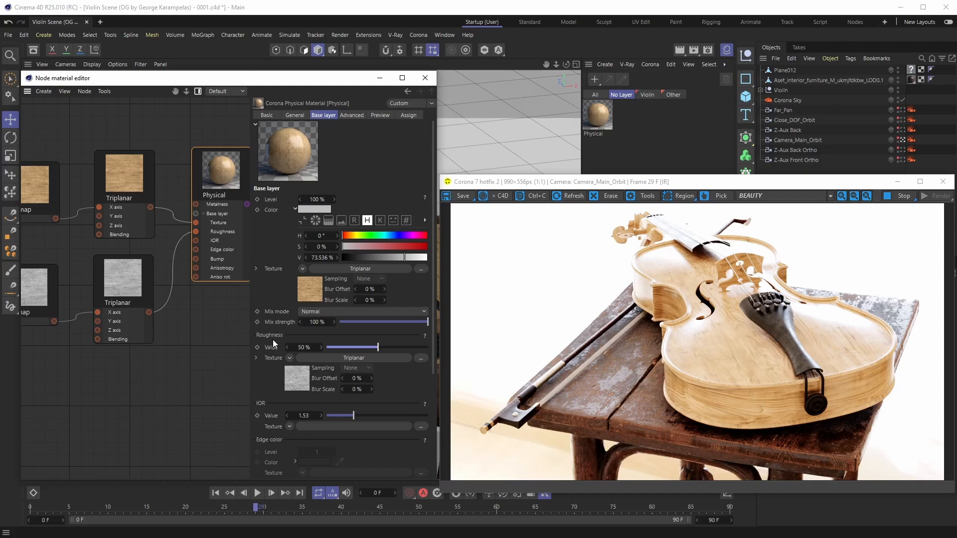
pyautogui.moveTo(377, 347); pyautogui.dragTo(453, 354)
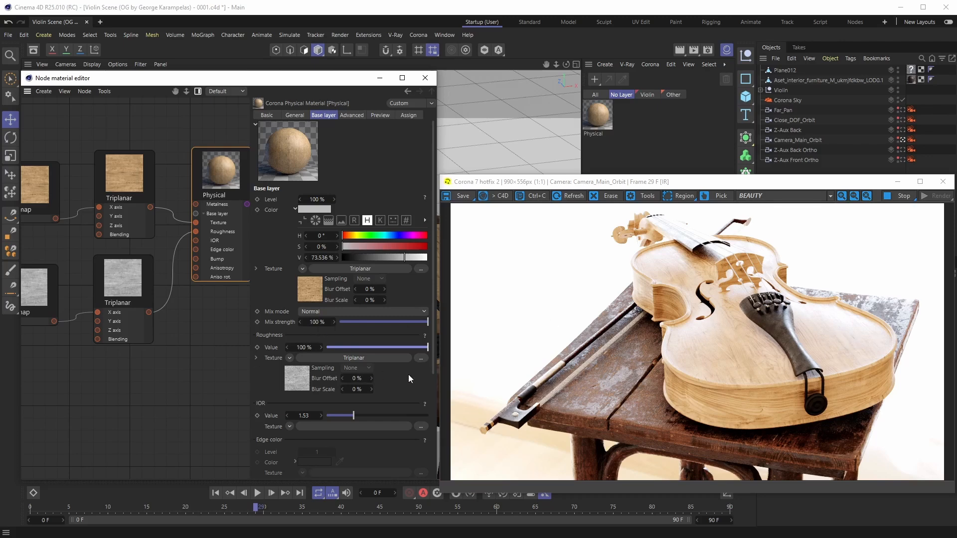
# Adjust the wood material's base layer IOR slightly, and reset it to its default value
pyautogui.moveTo(408, 375); pyautogui.dragTo(411, 262)
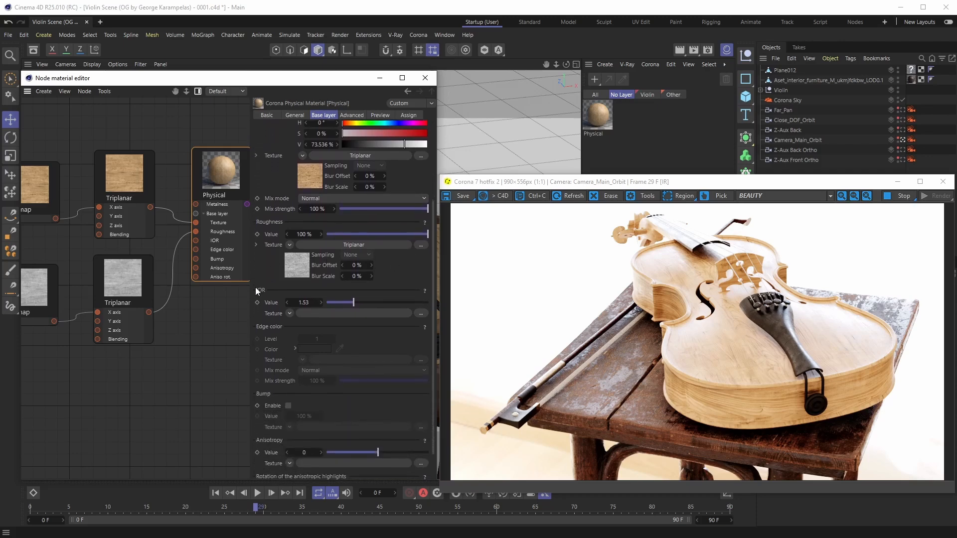
pyautogui.moveTo(418, 272); pyautogui.dragTo(424, 330)
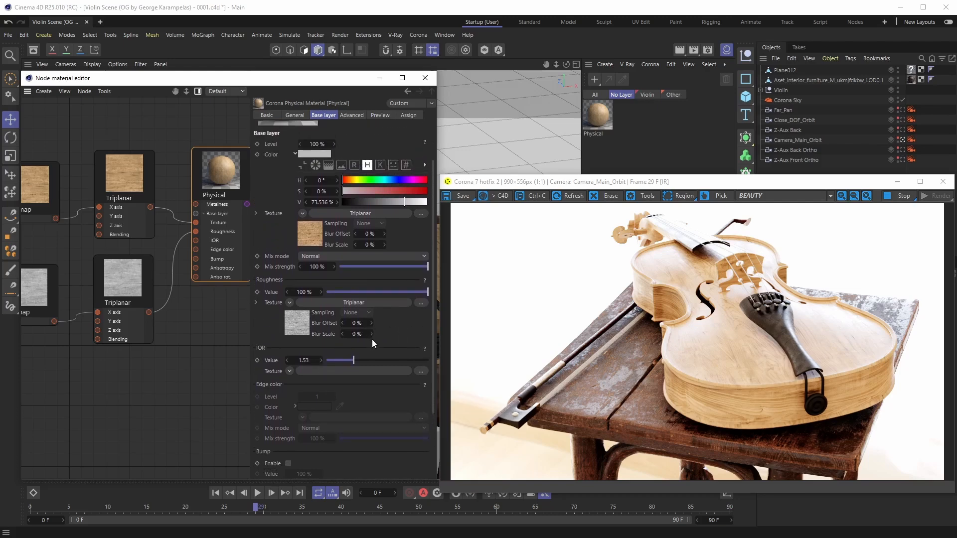
pyautogui.moveTo(355, 360)
pyautogui.mouseDown()
pyautogui.moveTo(377, 361)
pyautogui.moveTo(362, 361)
pyautogui.mouseUp()
pyautogui.rightClick(320, 359)
# Switch the wood material's IOR mode to Disney Specular and display the Specular value in its base layer settings
pyautogui.click(352, 116)
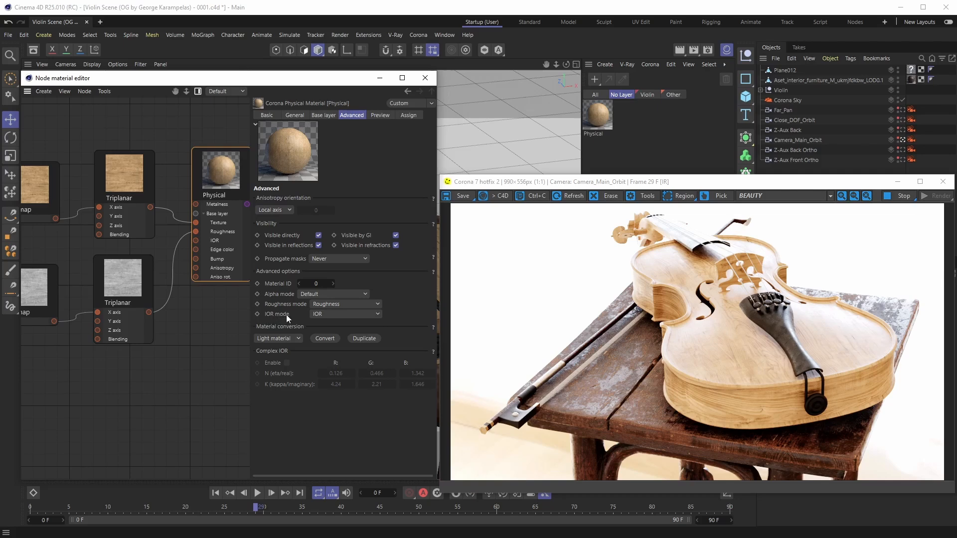
pyautogui.click(378, 315)
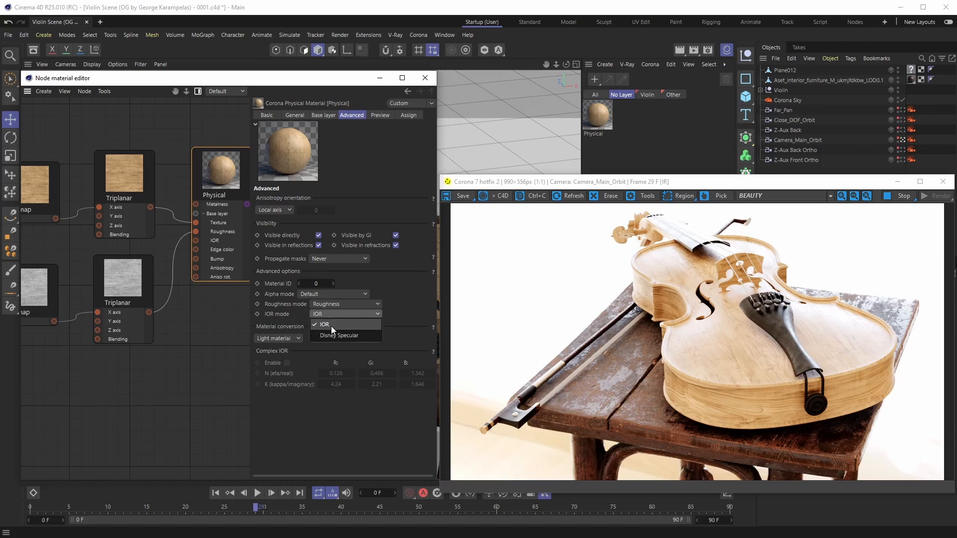
pyautogui.click(371, 336)
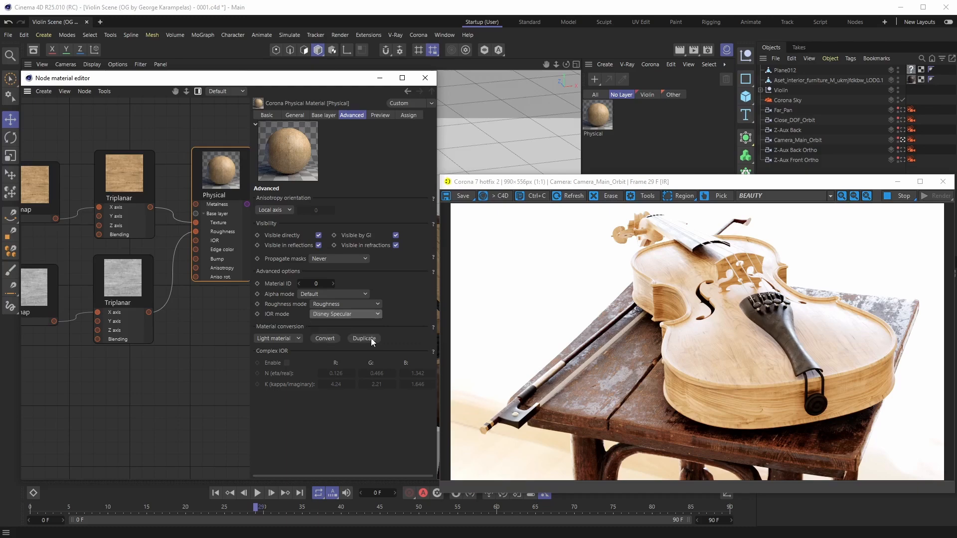
pyautogui.click(322, 115)
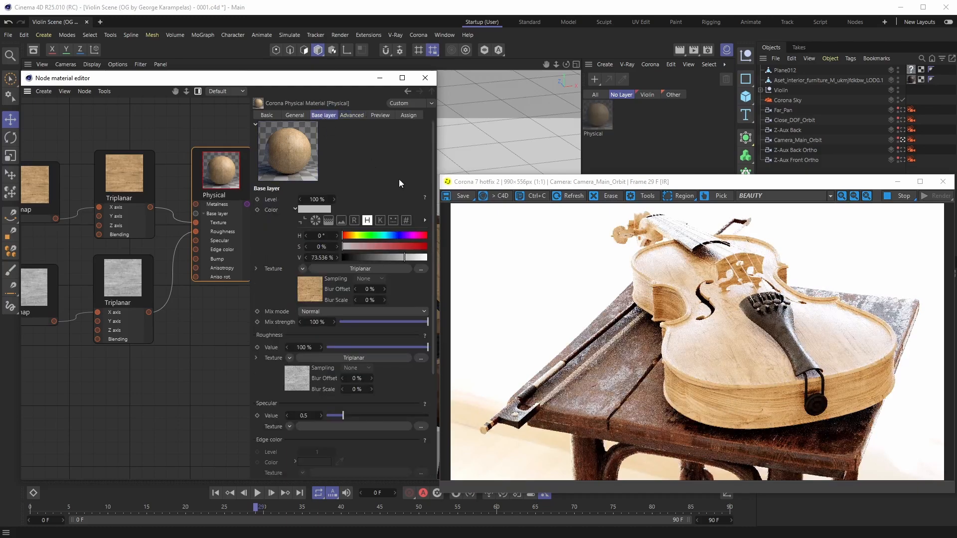
pyautogui.moveTo(433, 163); pyautogui.dragTo(440, 217)
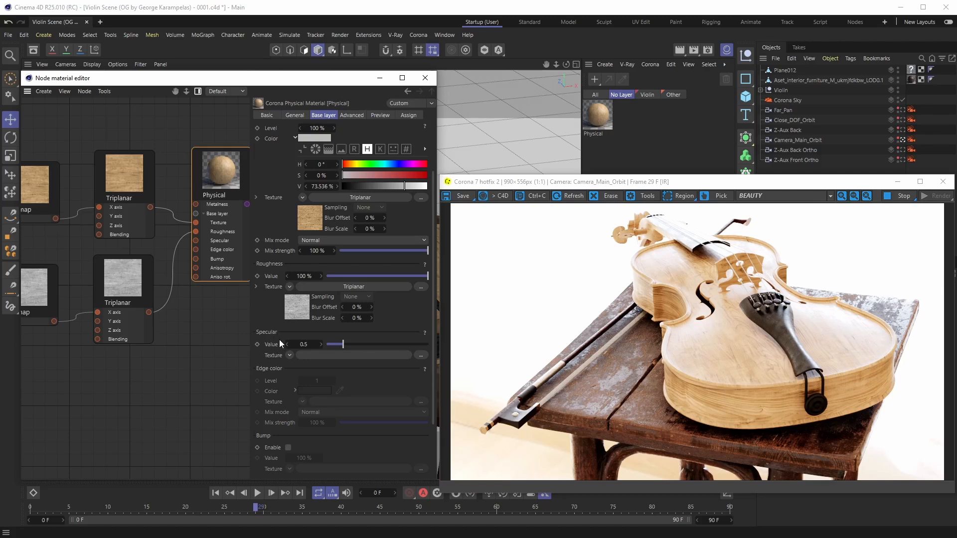
pyautogui.scroll(2, 334, 349)
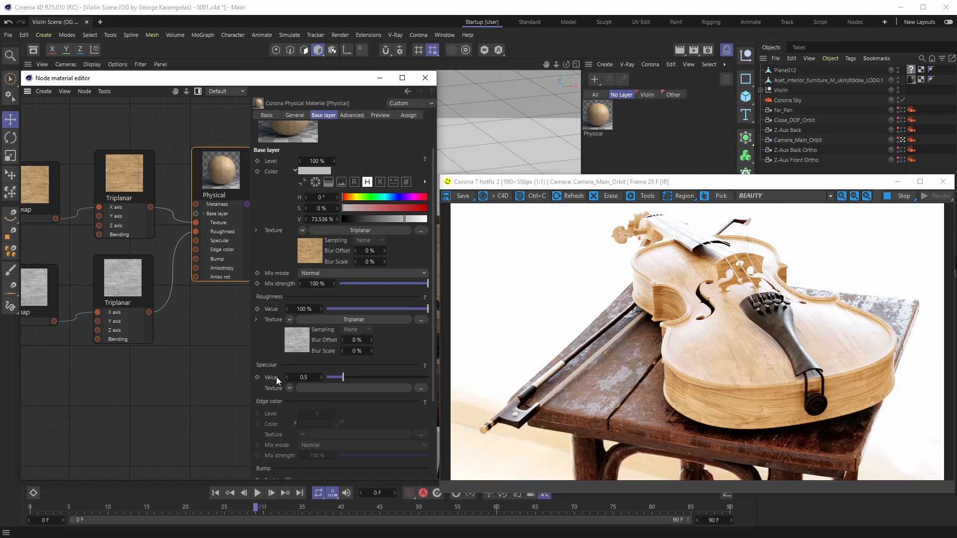
# Open the Corona preferences and set the default IOR mode for Physical materials to Disney Specular
pyautogui.click(352, 115)
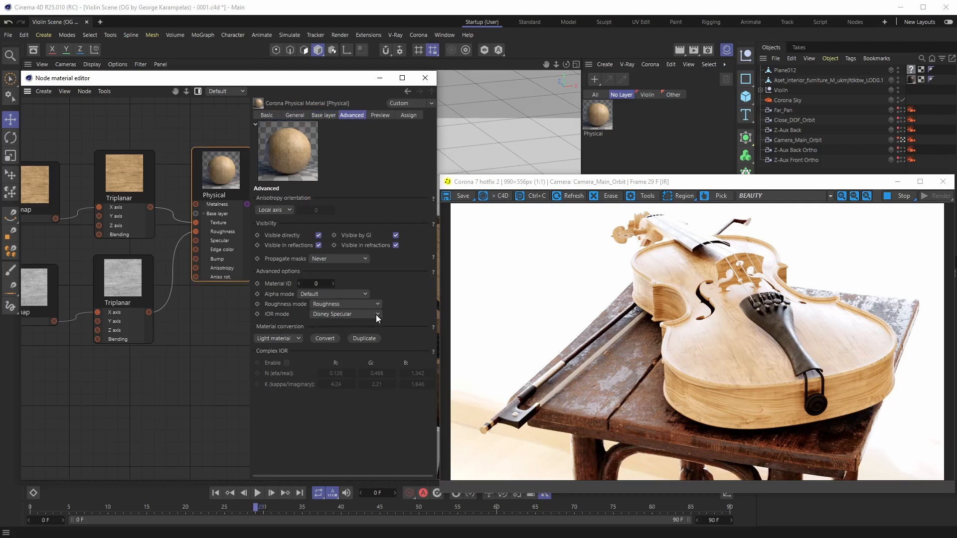
pyautogui.click(24, 34)
pyautogui.click(59, 169)
pyautogui.moveTo(166, 165); pyautogui.dragTo(592, 126)
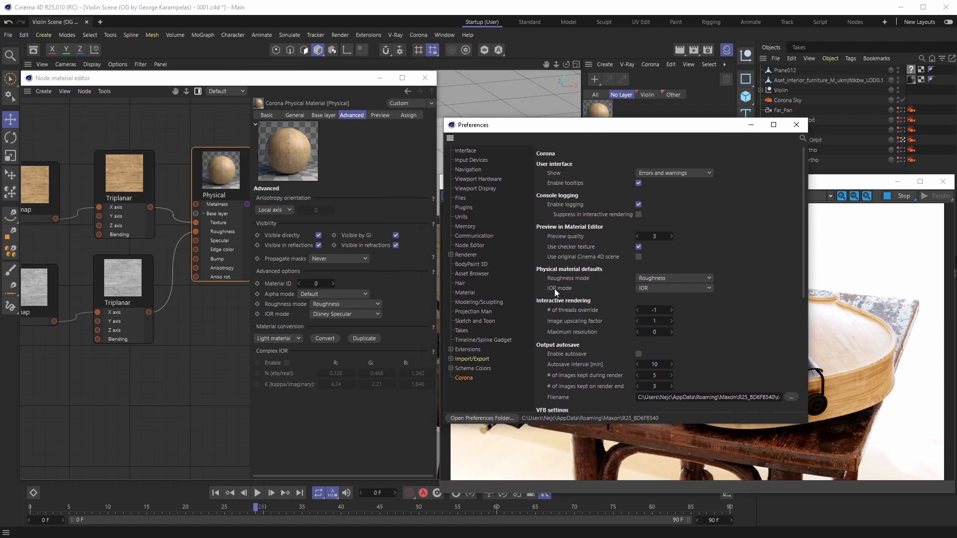
pyautogui.click(707, 288)
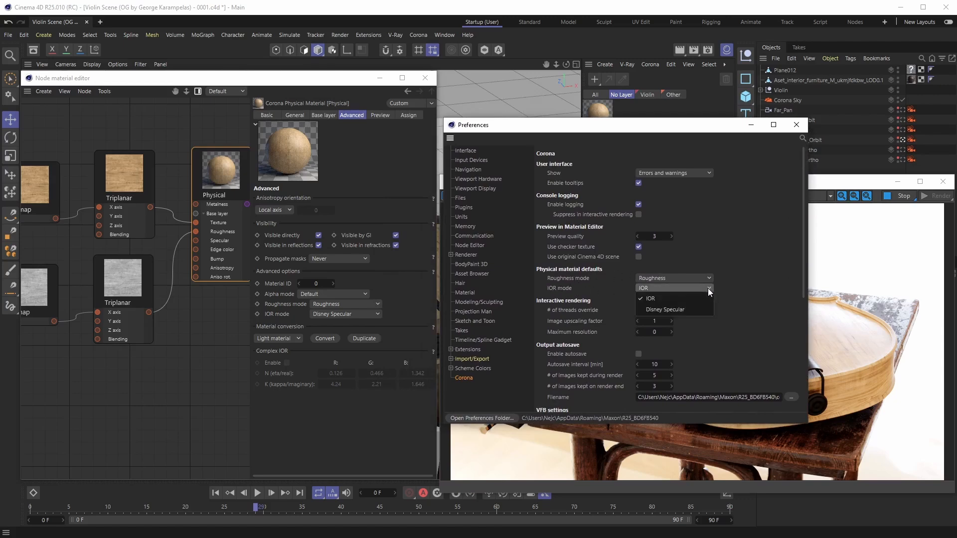
pyautogui.click(683, 310)
# Create a new Corona Physical material, place it in the node material editor, and display its base layer settings
pyautogui.click(649, 65)
pyautogui.click(658, 80)
pyautogui.moveTo(622, 128); pyautogui.dragTo(669, 159)
pyautogui.moveTo(598, 115); pyautogui.dragTo(115, 384)
pyautogui.click(322, 115)
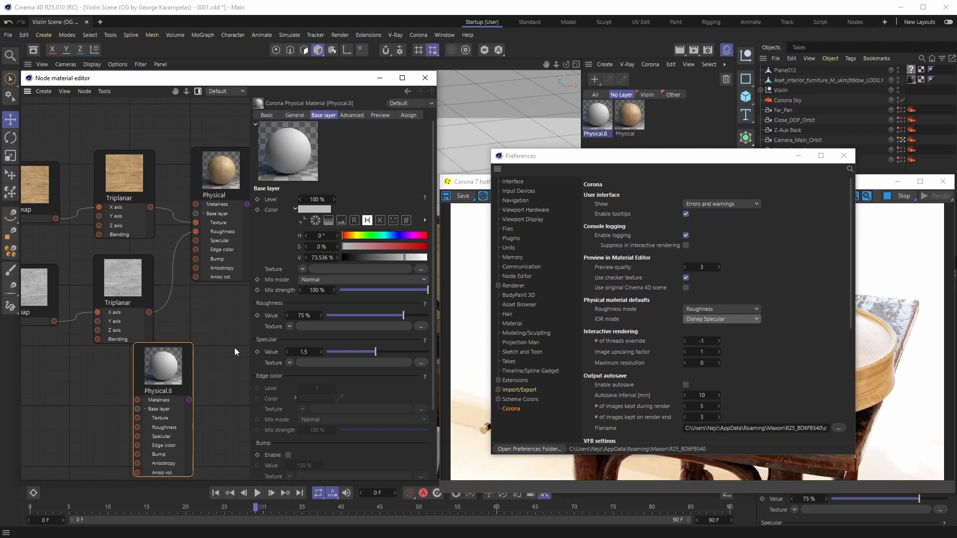
# Delete the new test material and set the default IOR mode back to IOR in the Corona preferences
pyautogui.press('Delete')
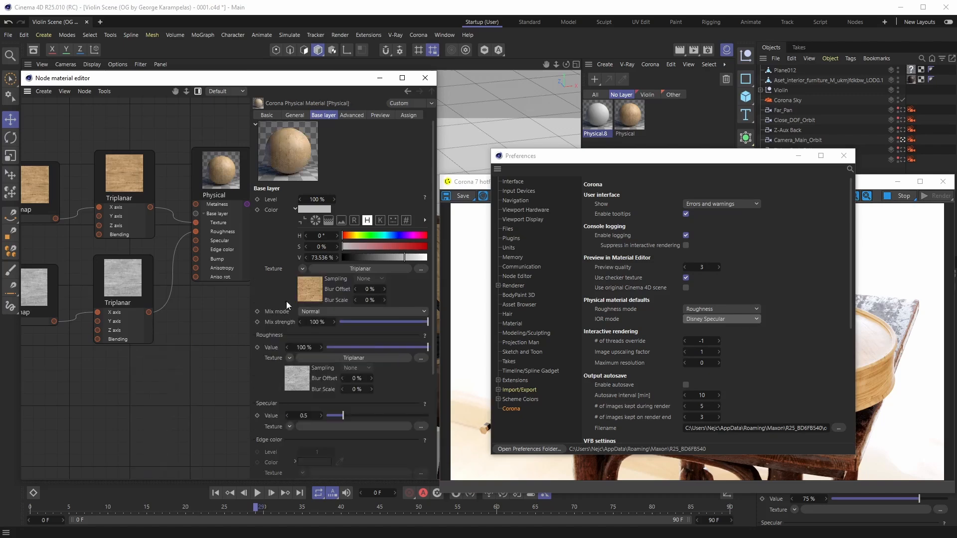
pyautogui.click(712, 319)
pyautogui.click(711, 329)
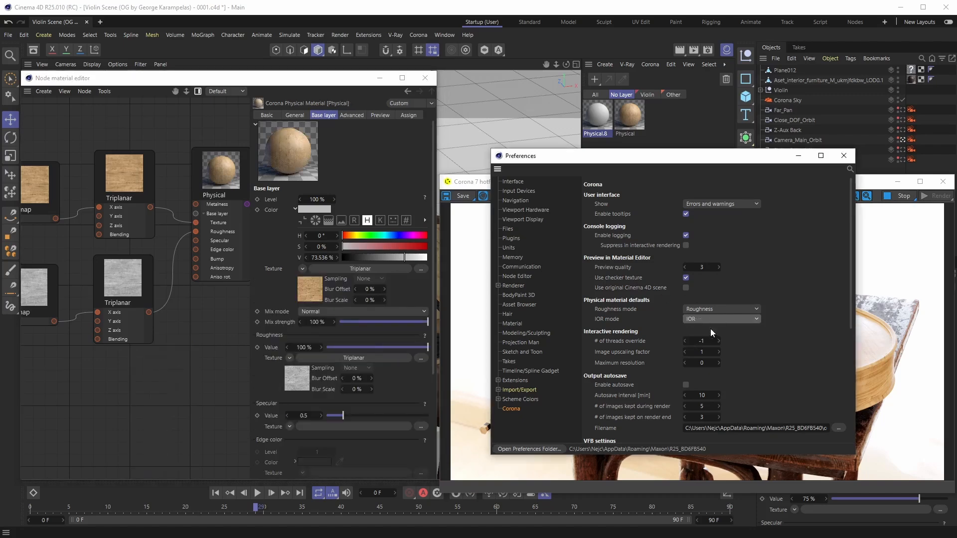
pyautogui.click(600, 115)
pyautogui.press('Delete')
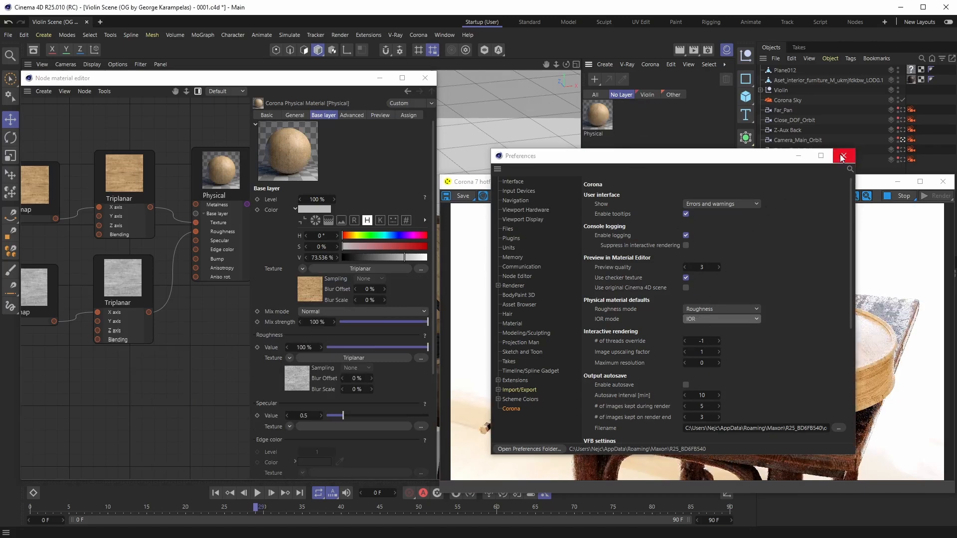
pyautogui.click(844, 155)
# Switch the wood material's IOR mode back to IOR
pyautogui.click(226, 262)
pyautogui.click(351, 115)
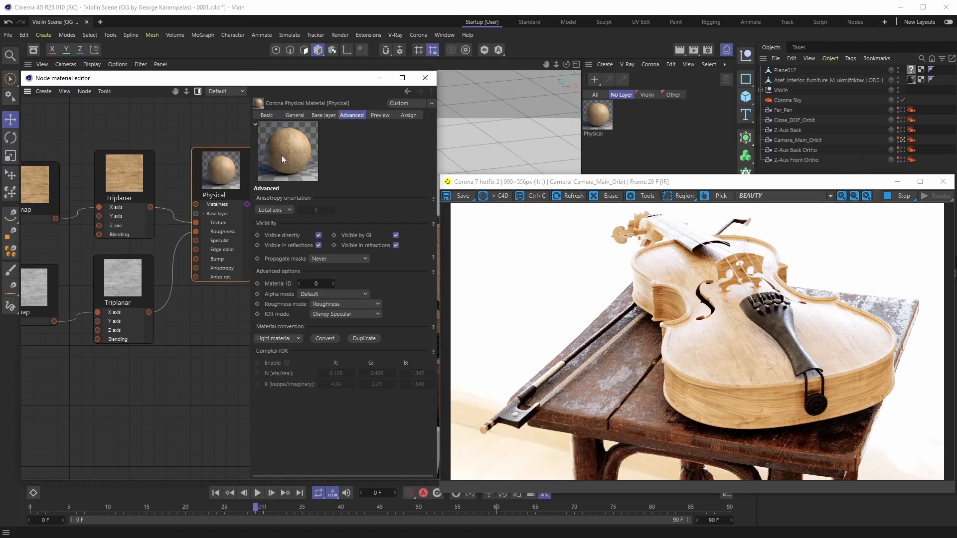
pyautogui.click(373, 315)
pyautogui.click(327, 322)
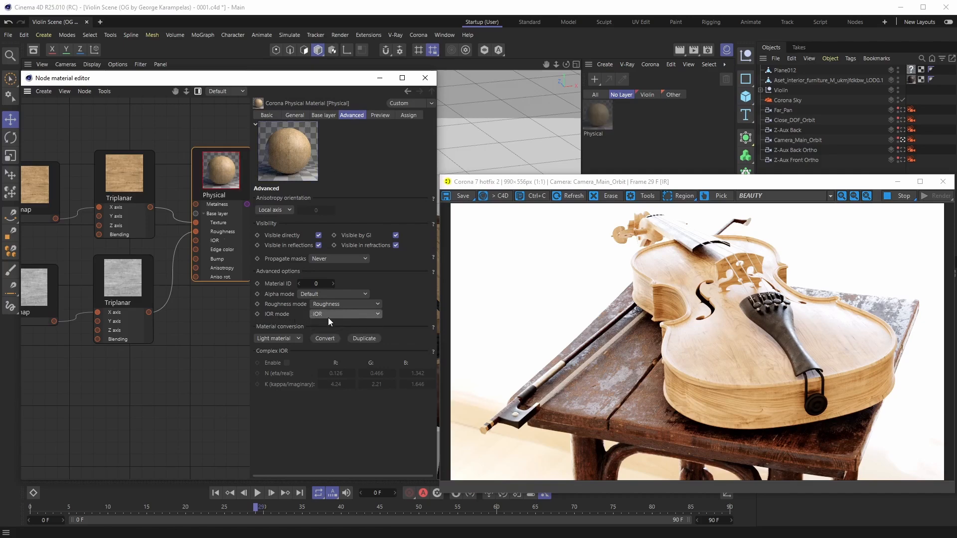
# Review the base layer settings down to Bump, and examine the violin's wood surface close up in the render
pyautogui.click(324, 115)
pyautogui.scroll(-3, 418, 333)
pyautogui.scroll(-2, 418, 334)
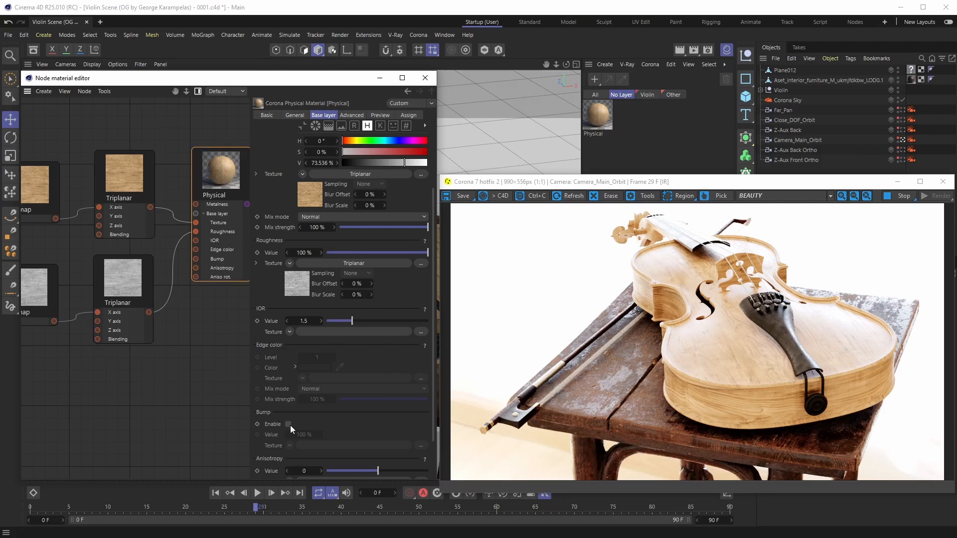
pyautogui.moveTo(204, 324)
pyautogui.keyDown('alt'); pyautogui.mouseDown(button='middle')
pyautogui.moveTo(219, 334)
pyautogui.moveTo(191, 316)
pyautogui.mouseUp(button='middle'); pyautogui.keyUp('alt')
pyautogui.scroll(-1, 205, 324)
pyautogui.scroll(-1, 204, 323)
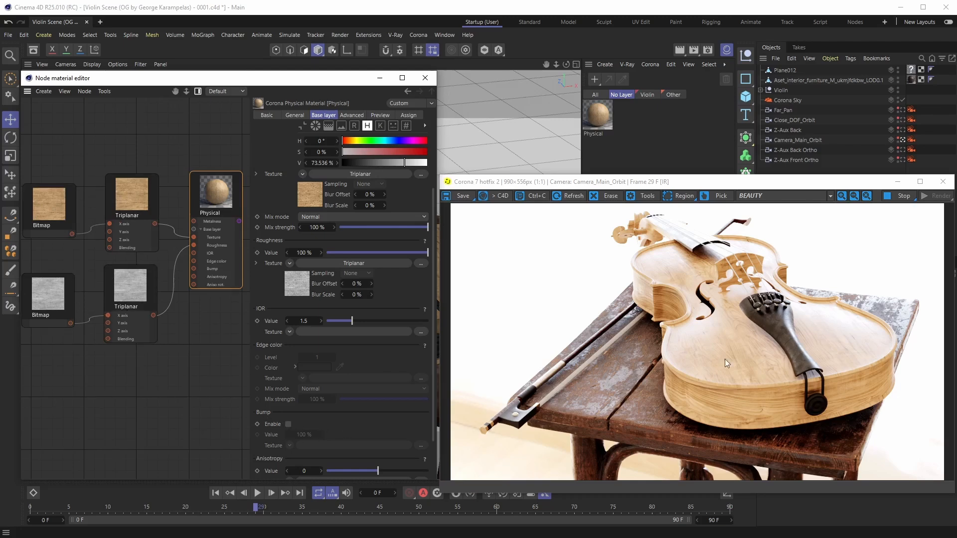
pyautogui.scroll(2, 850, 352)
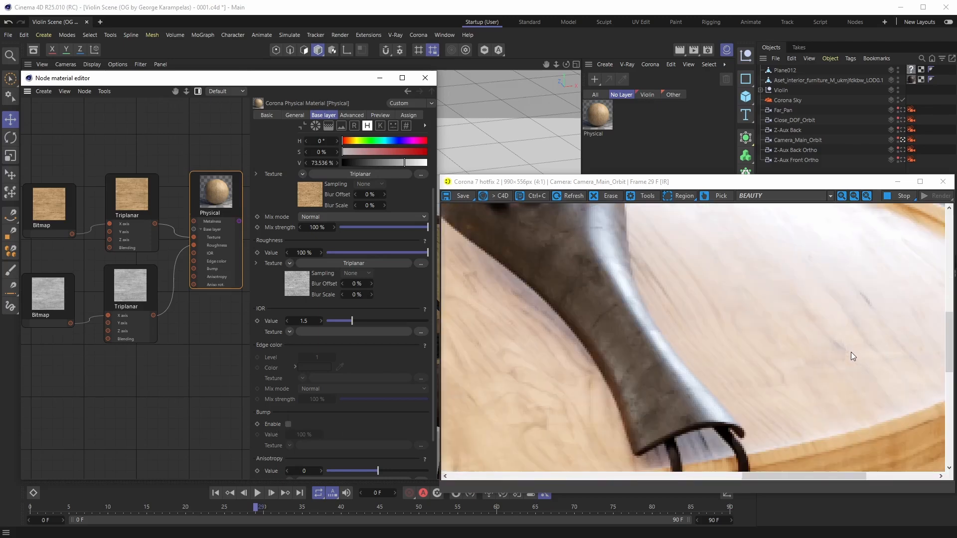
pyautogui.moveTo(832, 344); pyautogui.dragTo(791, 359)
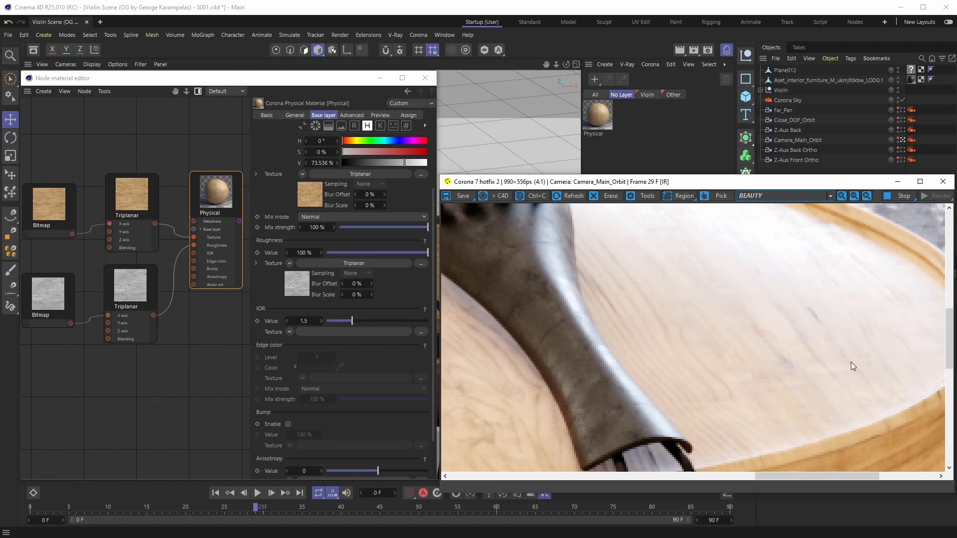
pyautogui.scroll(-5, 851, 362)
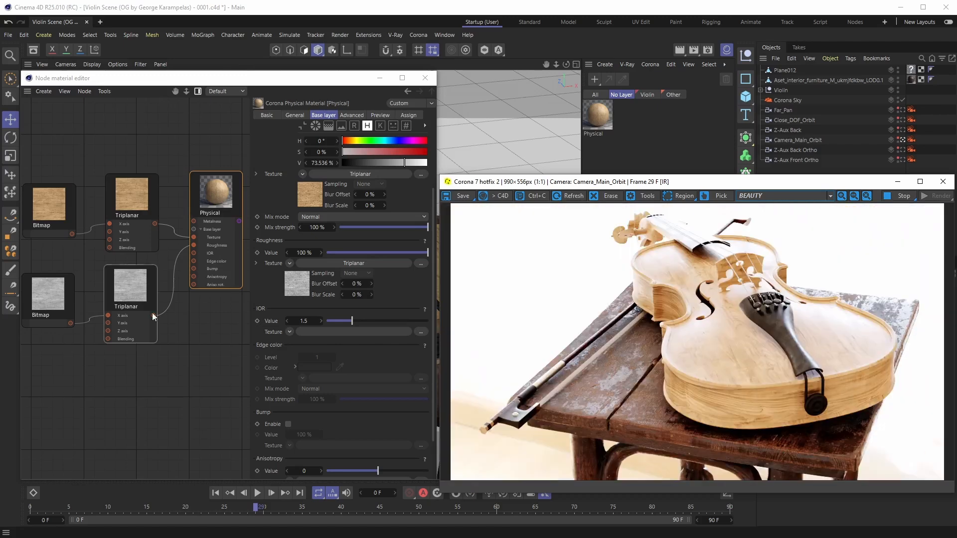
# Bring the darker gray Bitmap and its Triplanar below the roughness nodes, and connect that Triplanar to the base layer Bump
pyautogui.scroll(-2, 55, 332)
pyautogui.moveTo(56, 332); pyautogui.dragTo(201, 306, button='middle')
pyautogui.moveTo(63, 367); pyautogui.dragTo(145, 305)
pyautogui.moveTo(145, 306); pyautogui.dragTo(121, 303, button='middle')
pyautogui.moveTo(130, 306); pyautogui.dragTo(286, 315)
pyautogui.moveTo(249, 303); pyautogui.dragTo(77, 302, button='middle')
pyautogui.click(112, 304)
pyautogui.scroll(3, 172, 299)
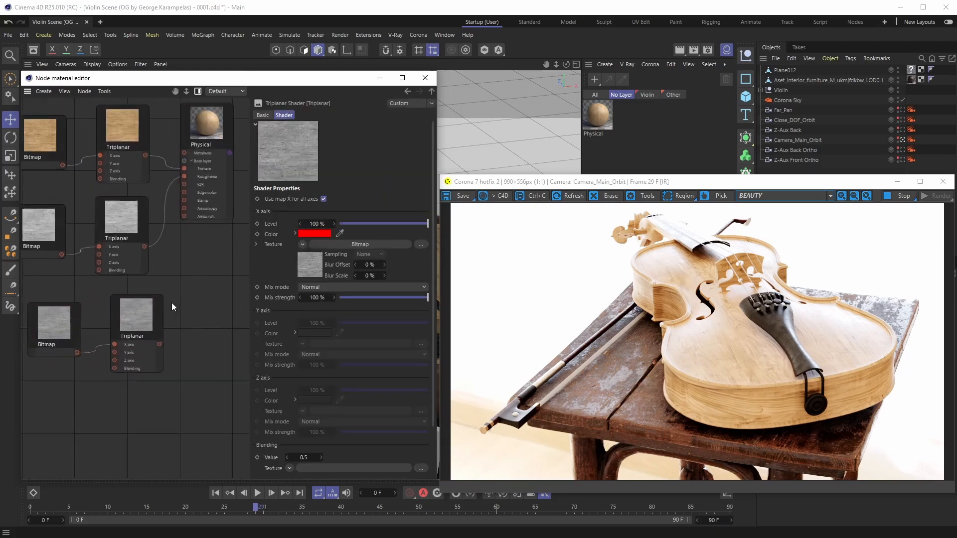
pyautogui.moveTo(168, 362); pyautogui.dragTo(196, 209)
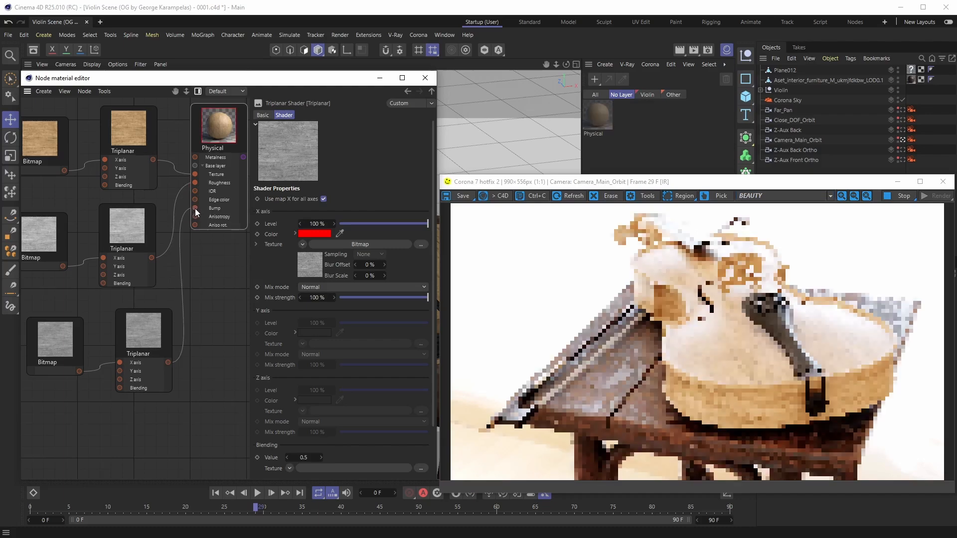
# Enable Bump in the Physical material's base layer
pyautogui.click(221, 136)
pyautogui.moveTo(432, 179); pyautogui.dragTo(428, 286)
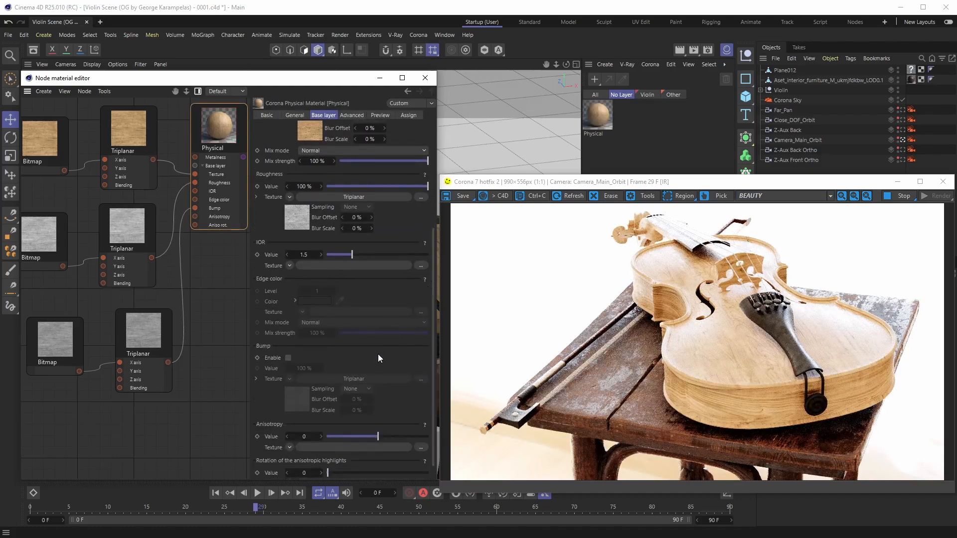
pyautogui.click(288, 358)
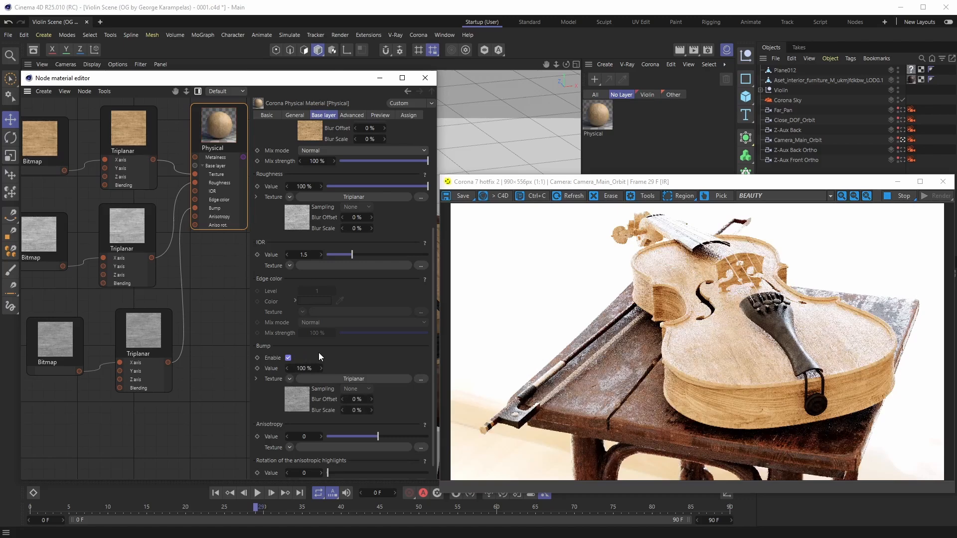
# Examine close up in the render how the bump map affects the violin's wood surface
pyautogui.scroll(2, 867, 275)
pyautogui.scroll(-1, 775, 298)
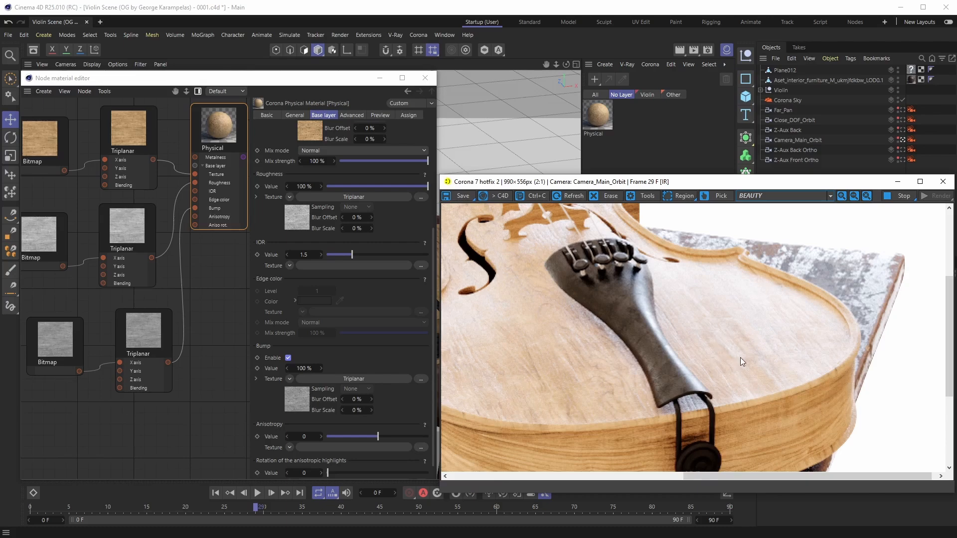
pyautogui.scroll(1, 797, 354)
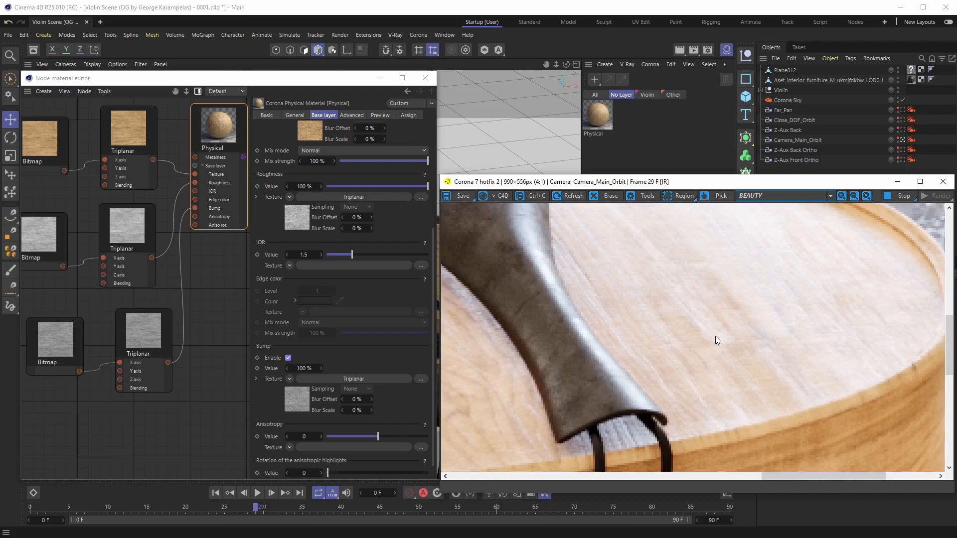
pyautogui.scroll(-2, 678, 289)
pyautogui.scroll(1, 817, 314)
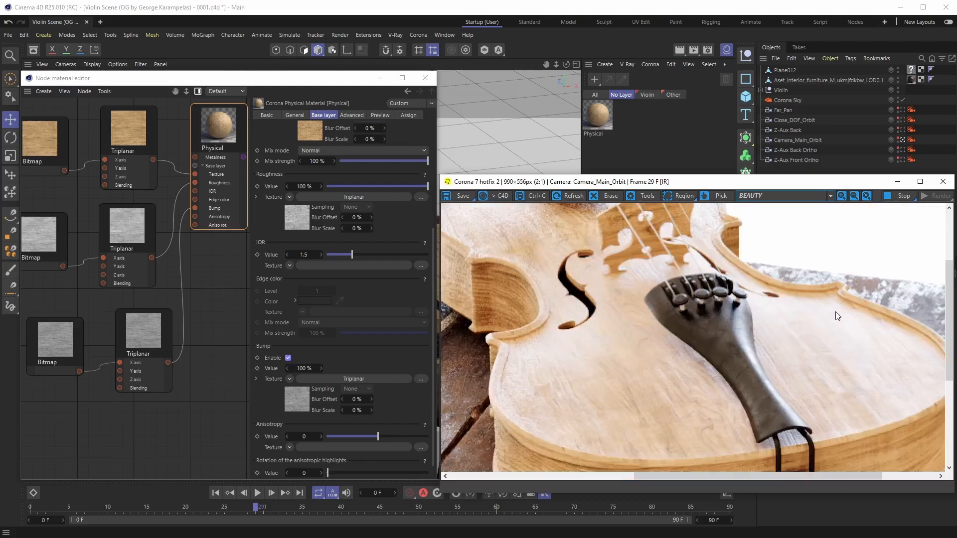
pyautogui.scroll(1, 782, 285)
pyautogui.scroll(-1, 776, 284)
pyautogui.moveTo(777, 284); pyautogui.dragTo(784, 302, button='middle')
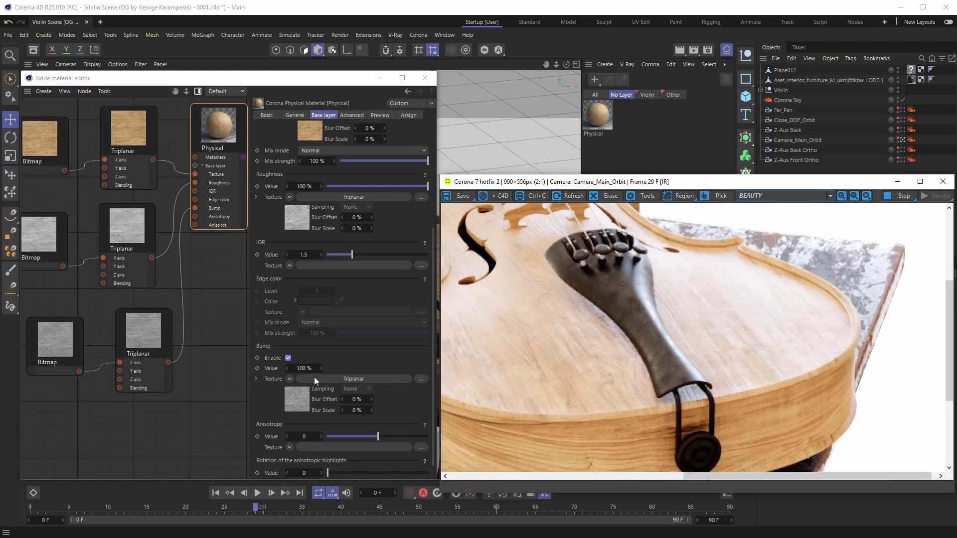
# Try base layer bump values of 200 % and 50 %
pyautogui.doubleClick(302, 368)
pyautogui.write('200')
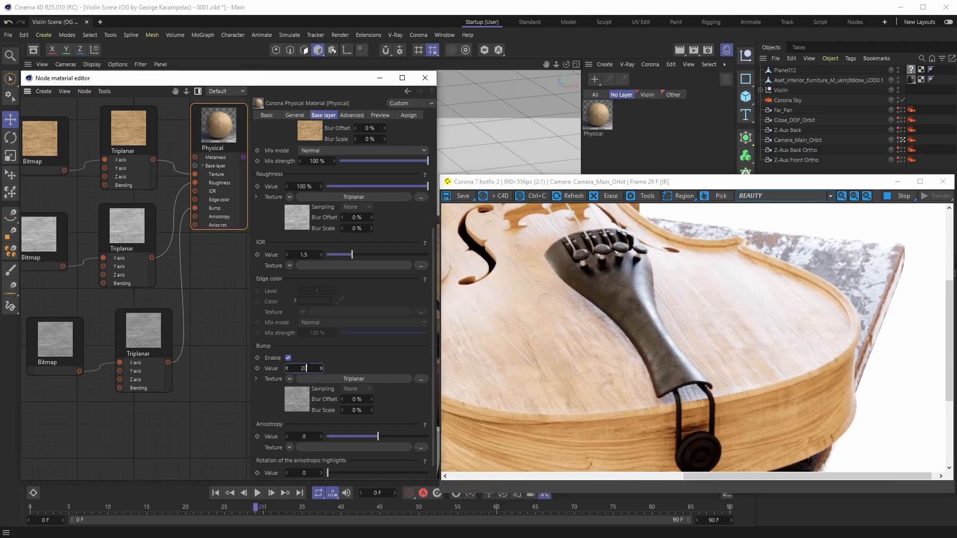
pyautogui.press('Return')
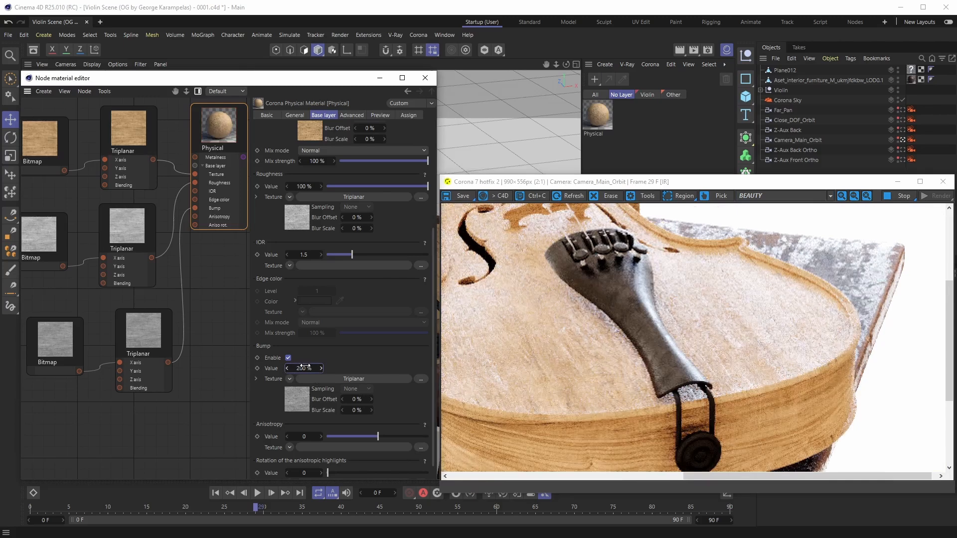
pyautogui.doubleClick(303, 369)
pyautogui.write('50')
pyautogui.press('Return')
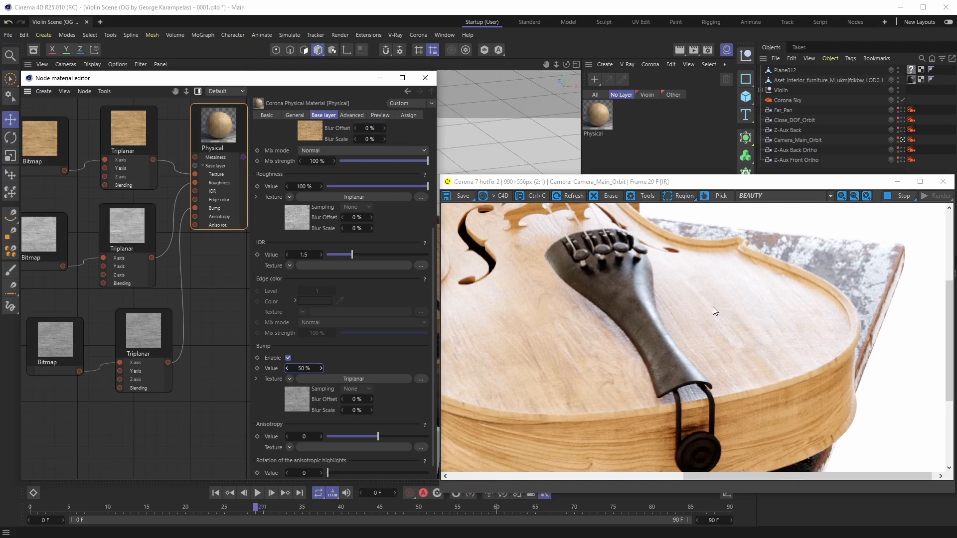
# Set the base layer bump value to 35 % and check the wood surface close up in the render
pyautogui.click(309, 368)
pyautogui.write('35')
pyautogui.press('Return')
pyautogui.scroll(1, 802, 328)
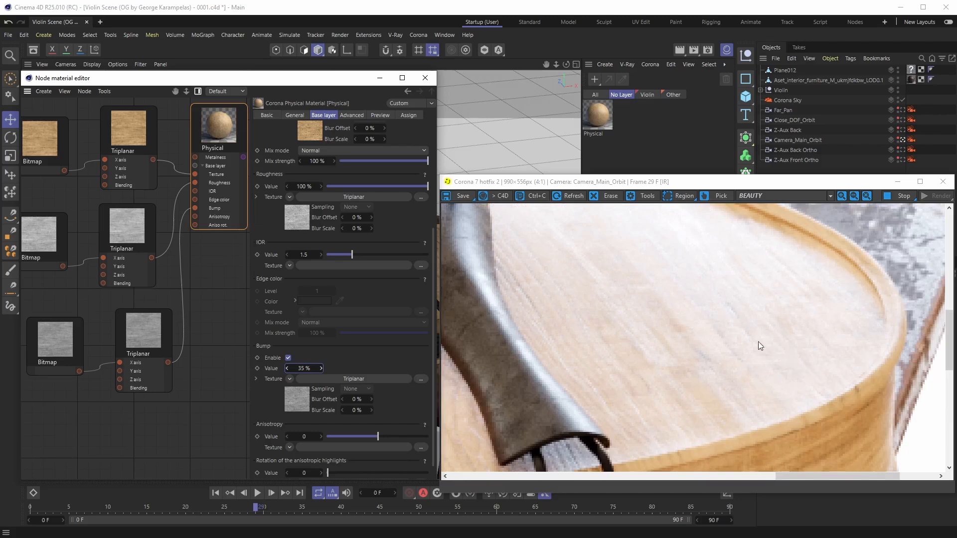
pyautogui.moveTo(629, 303); pyautogui.dragTo(729, 327, button='middle')
pyautogui.scroll(-1, 728, 327)
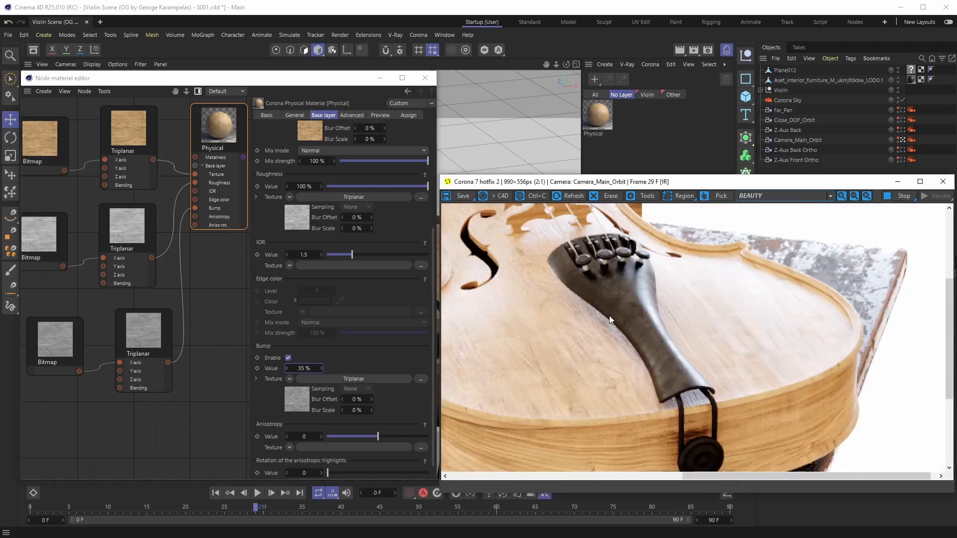
# Review the full violin render, the Physical material's base layer settings and the connected Bitmap and Triplanar nodes
pyautogui.moveTo(609, 315); pyautogui.dragTo(686, 316, button='middle')
pyautogui.scroll(-1, 769, 318)
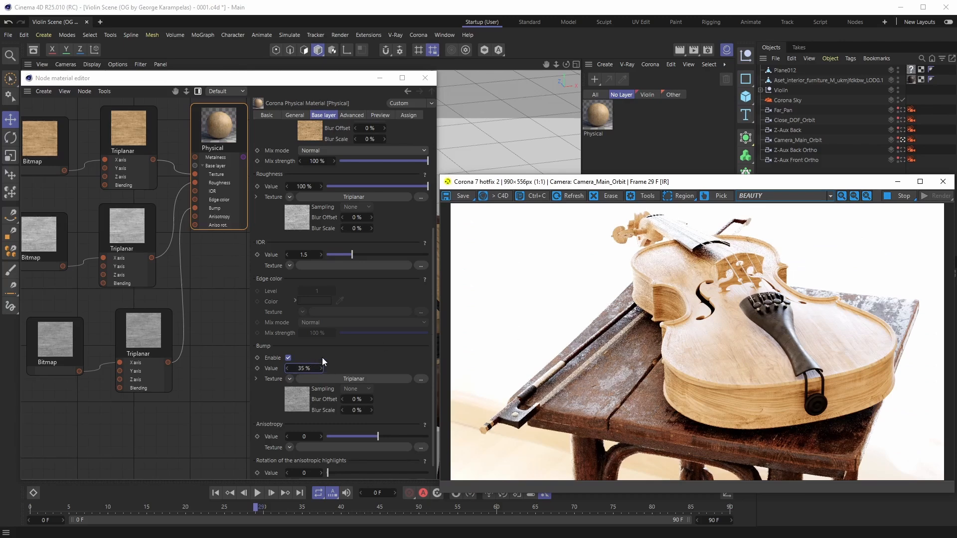
pyautogui.moveTo(411, 214); pyautogui.dragTo(414, 245, button='middle')
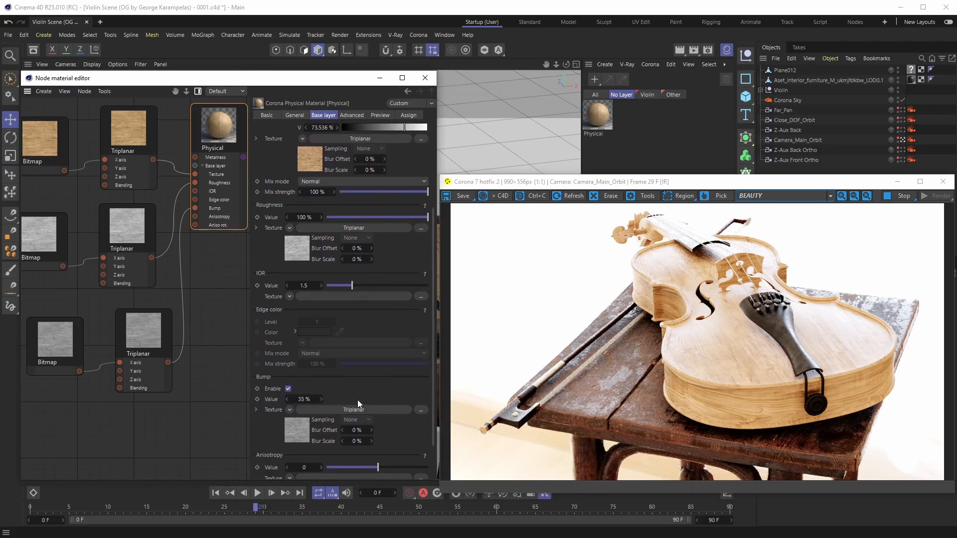
pyautogui.scroll(5, 405, 252)
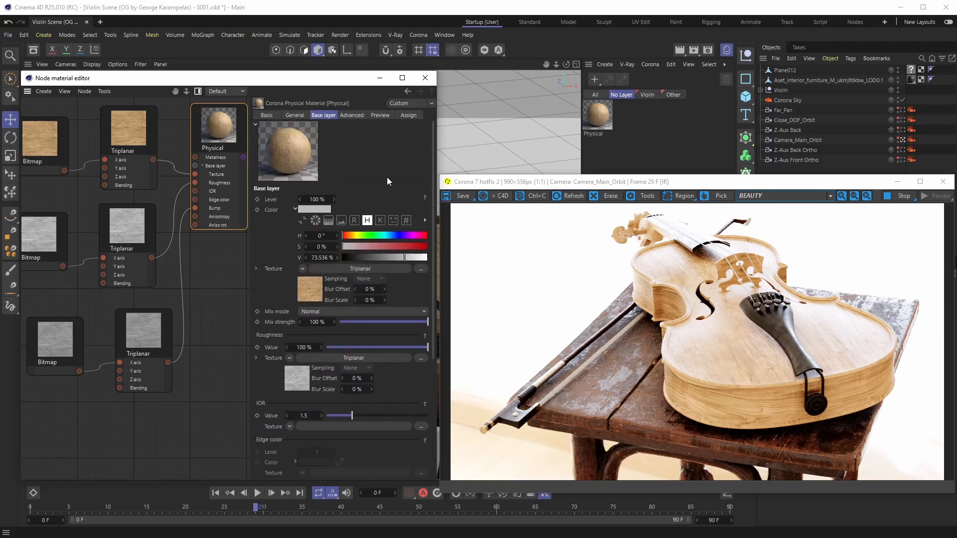
pyautogui.scroll(-2, 193, 215)
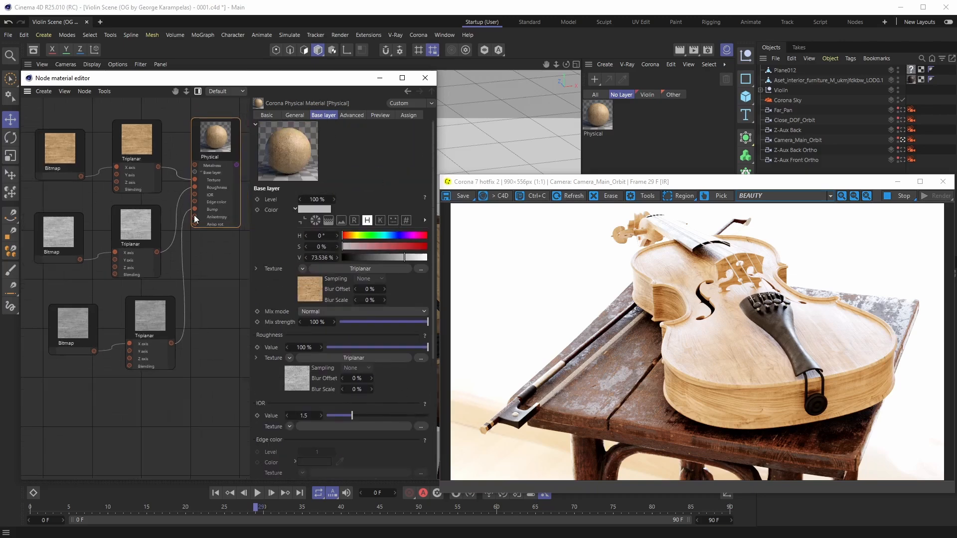
pyautogui.moveTo(194, 211); pyautogui.dragTo(195, 216, button='middle')
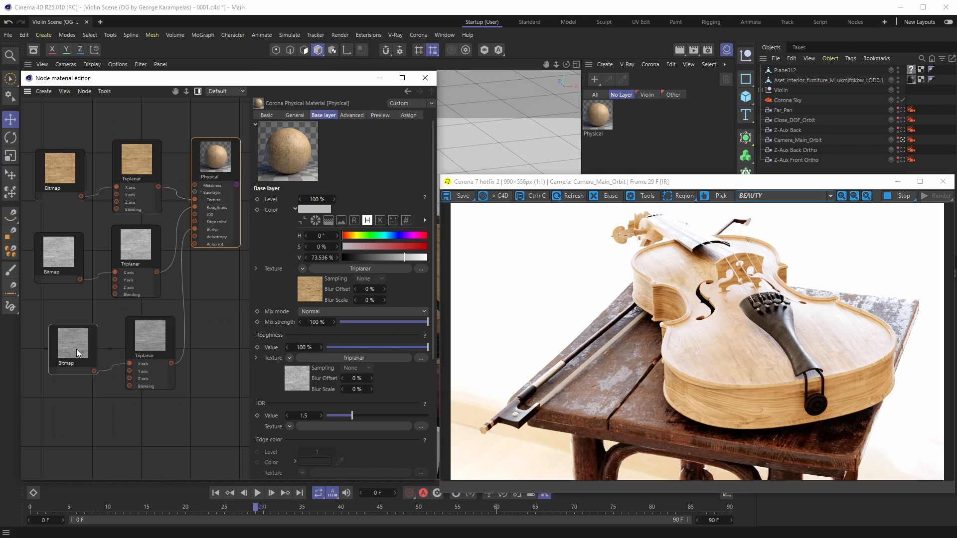
pyautogui.scroll(2, 189, 302)
pyautogui.scroll(-1, 190, 301)
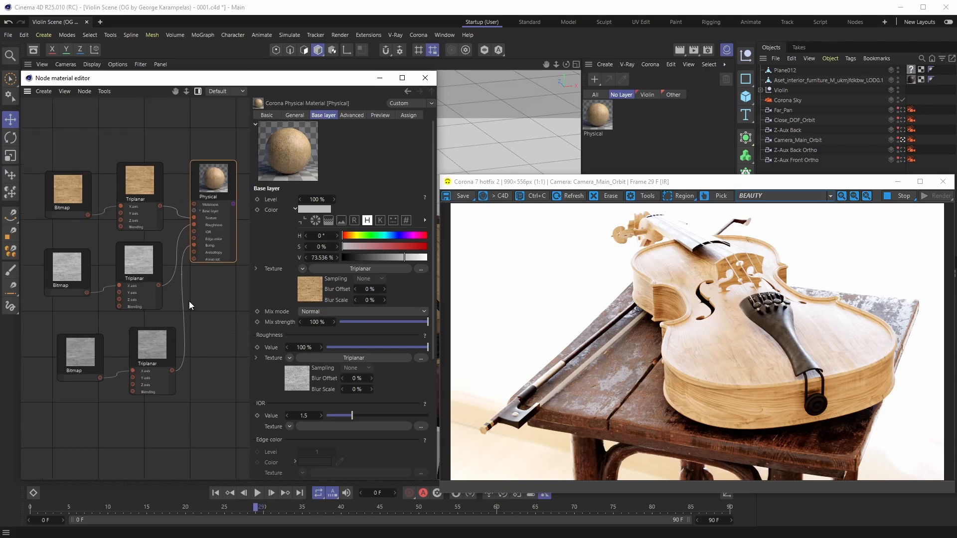